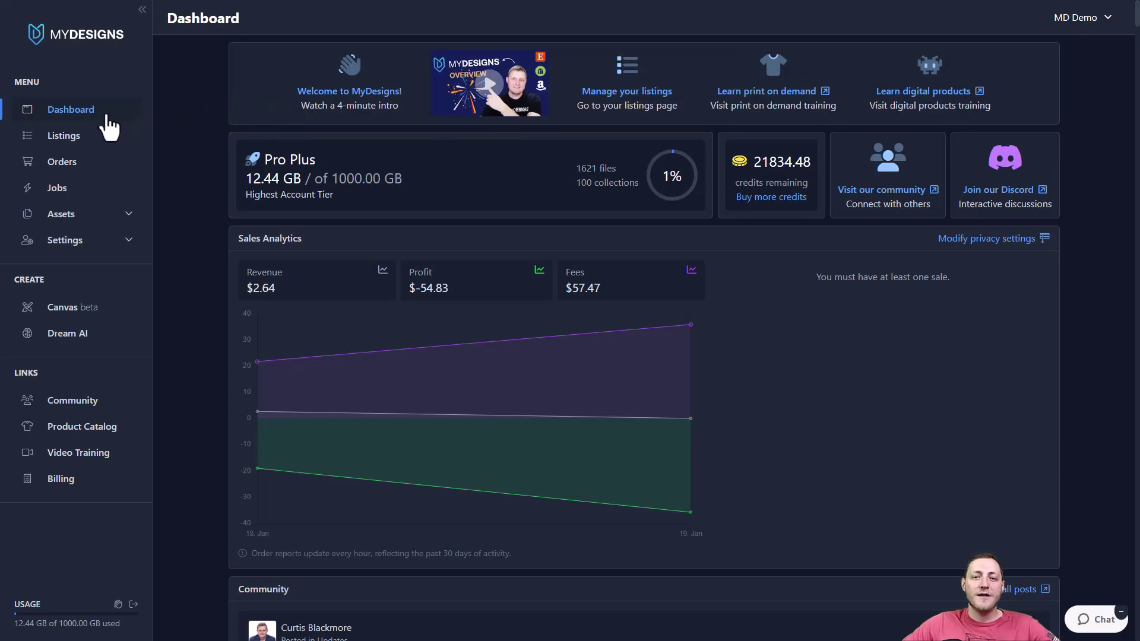
click(65, 137)
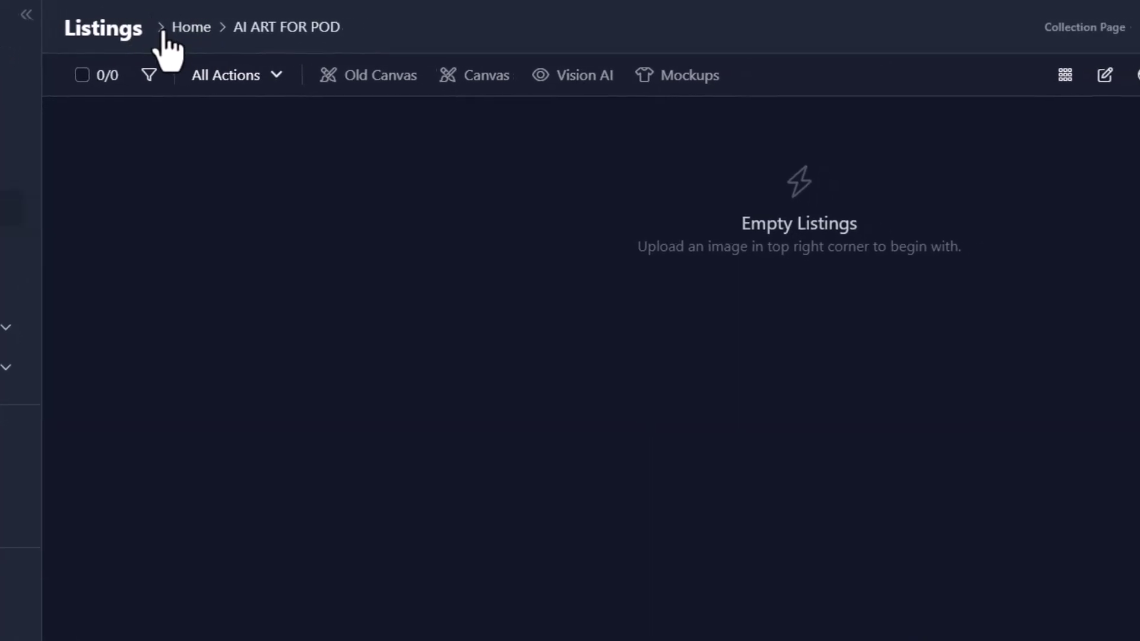
click(191, 26)
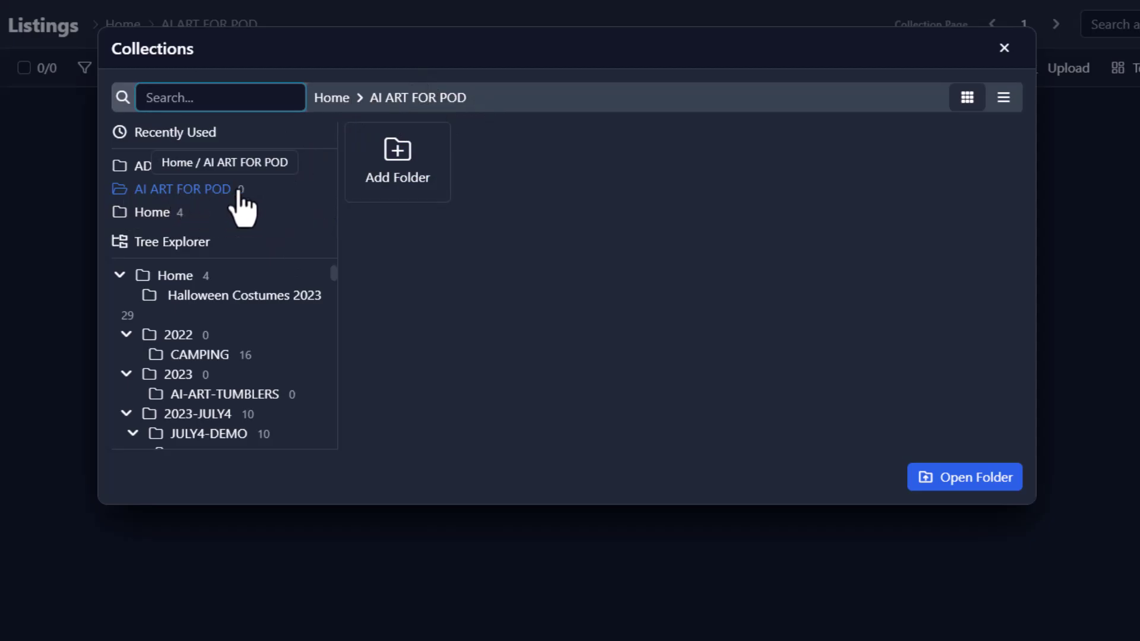
click(974, 477)
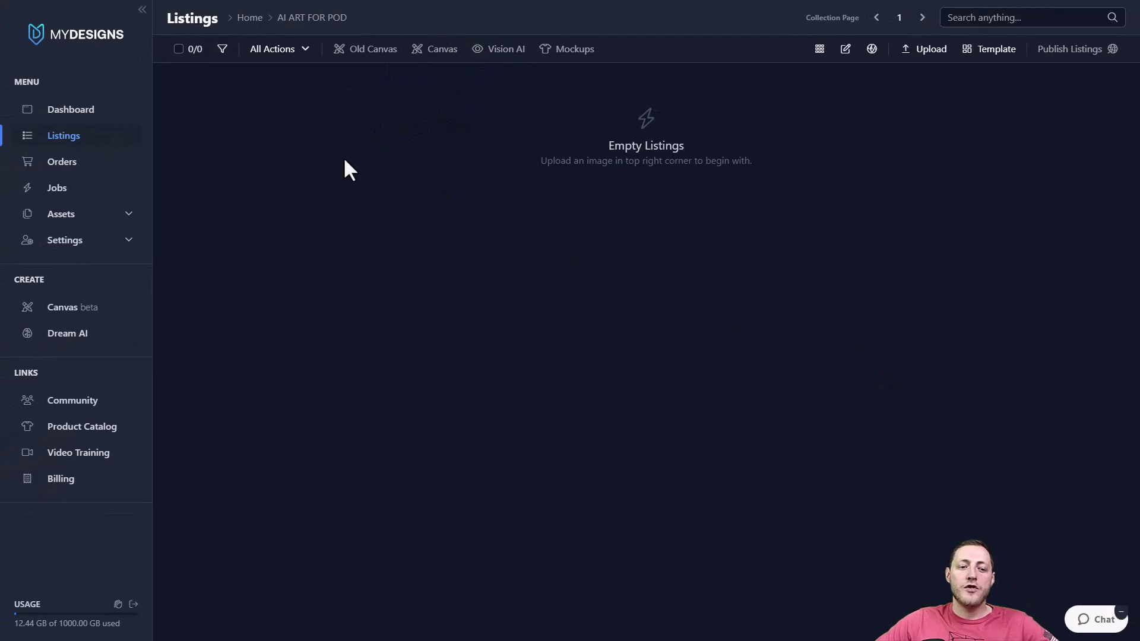
In Dream AI, review the Goldendoodle sunglasses prompt and select the top-left portrait
click(87, 338)
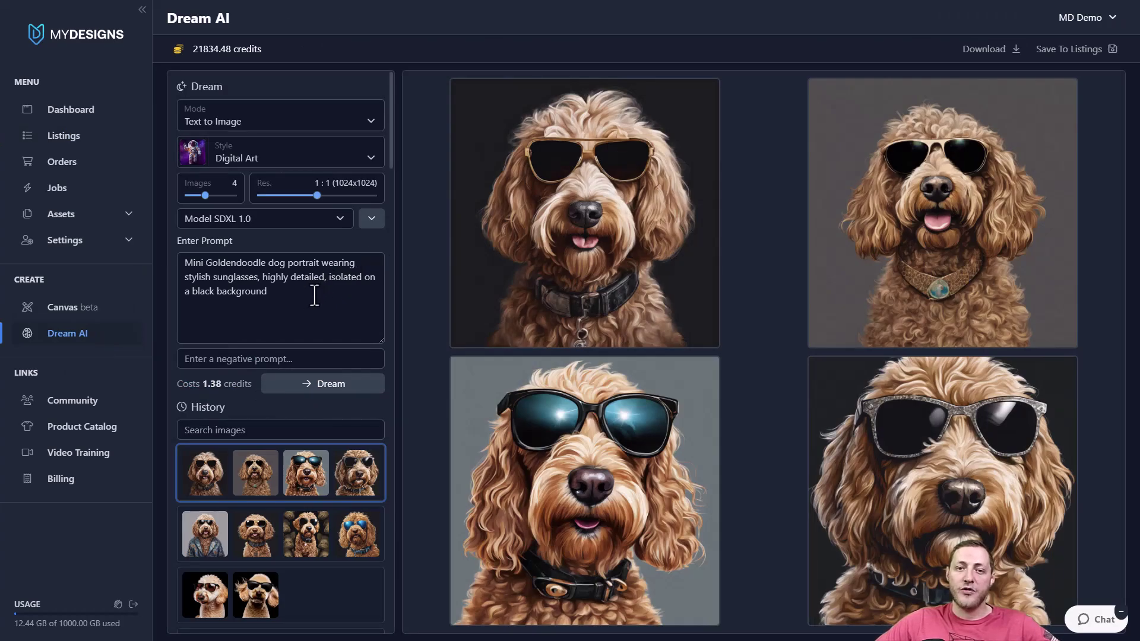
drag(303, 293, 182, 264)
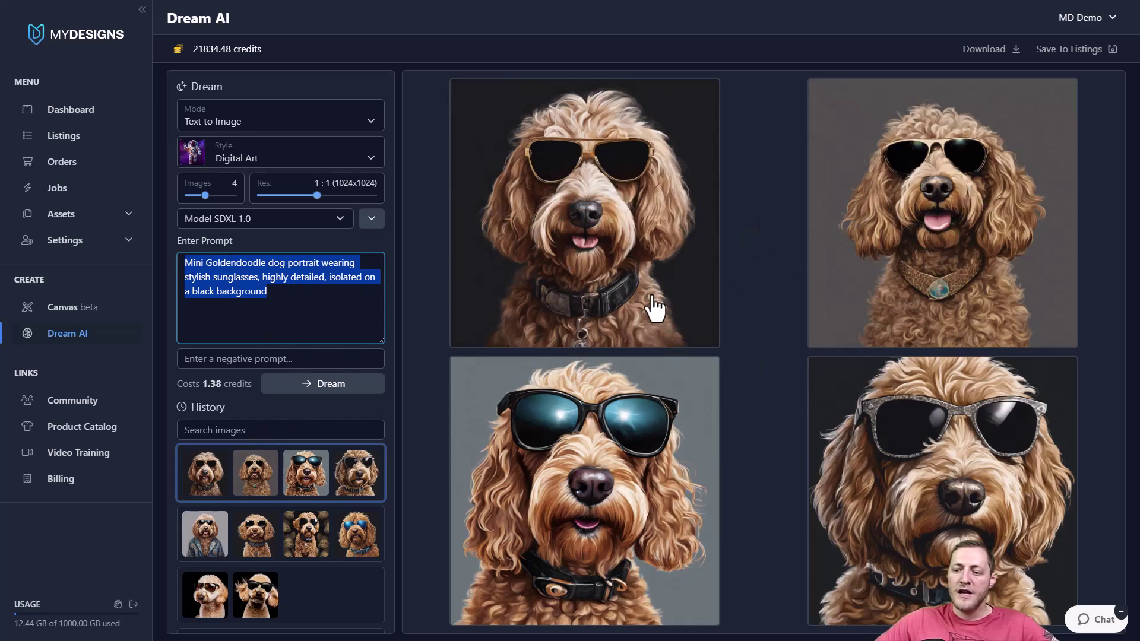
click(554, 200)
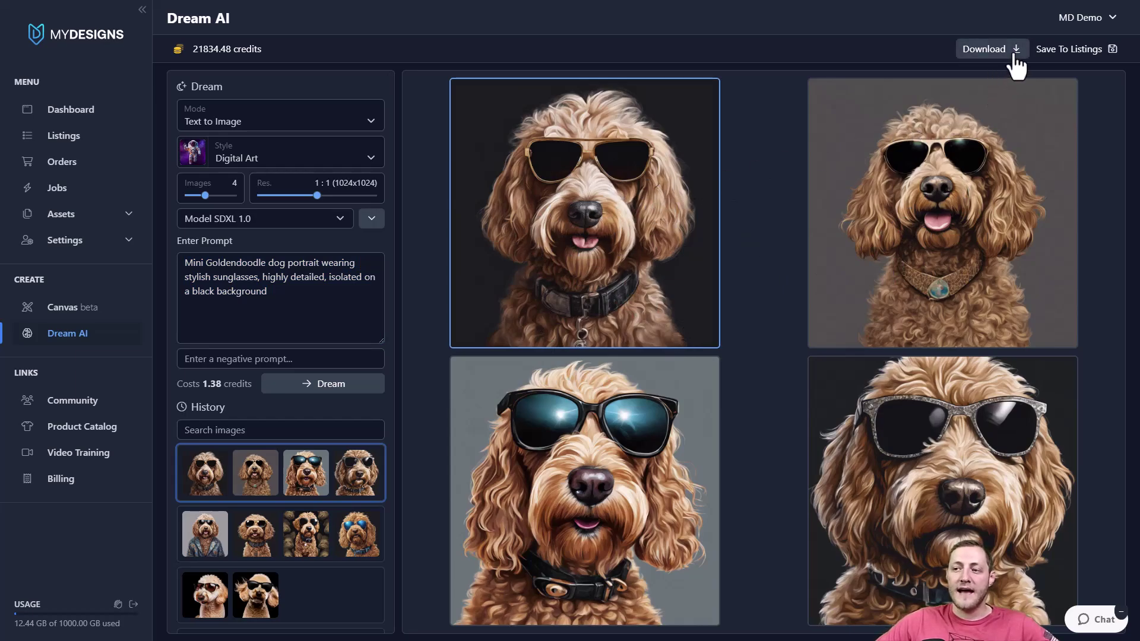
Save the portrait to listings without upscaling, in the AI ART FOR POD collection
click(1052, 49)
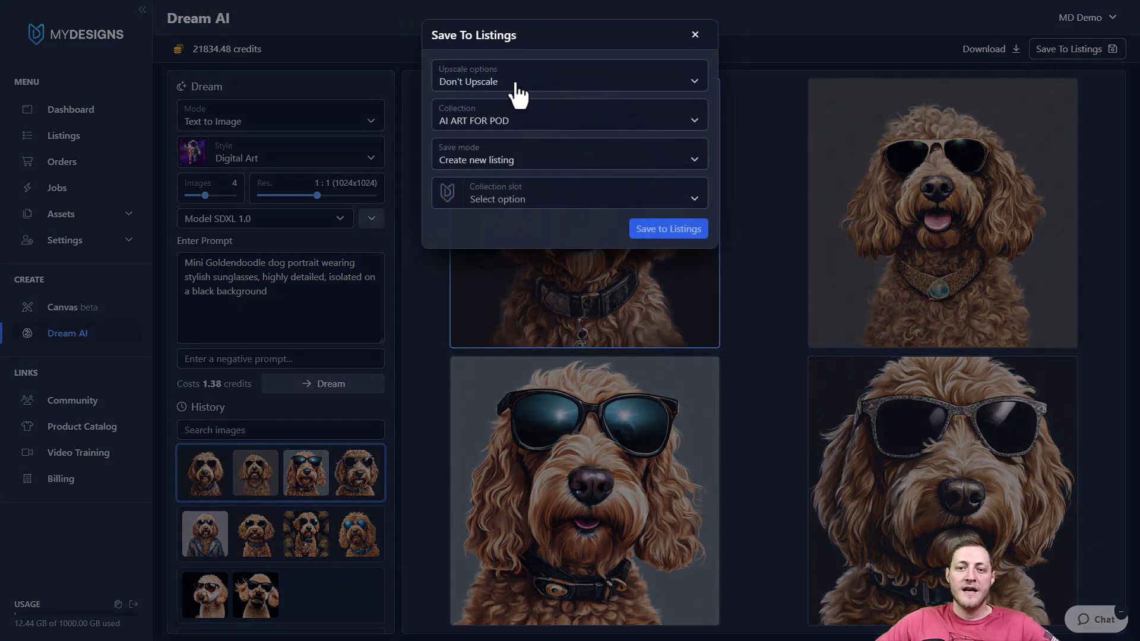
click(494, 86)
click(478, 110)
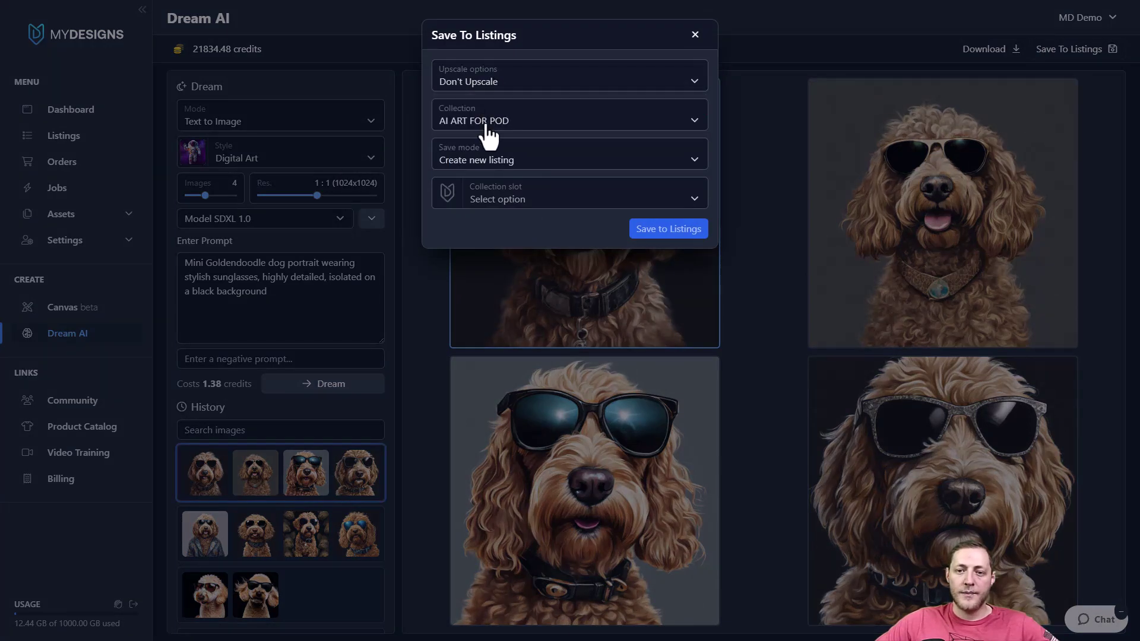
click(496, 125)
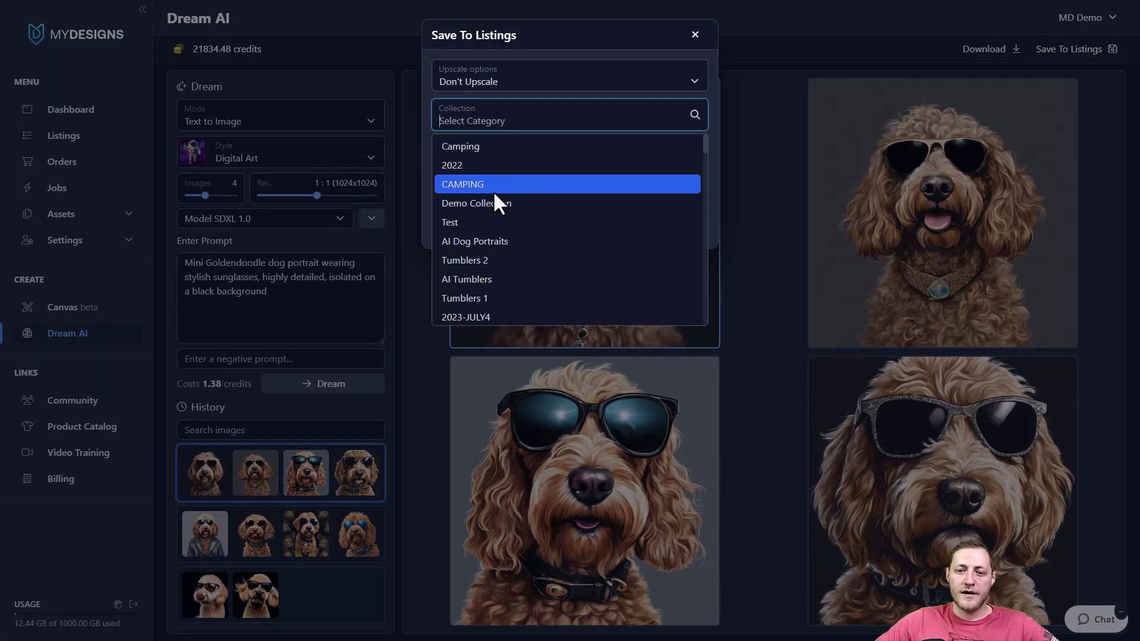
scroll(499, 196, down, 5)
scroll(501, 202, up, 3)
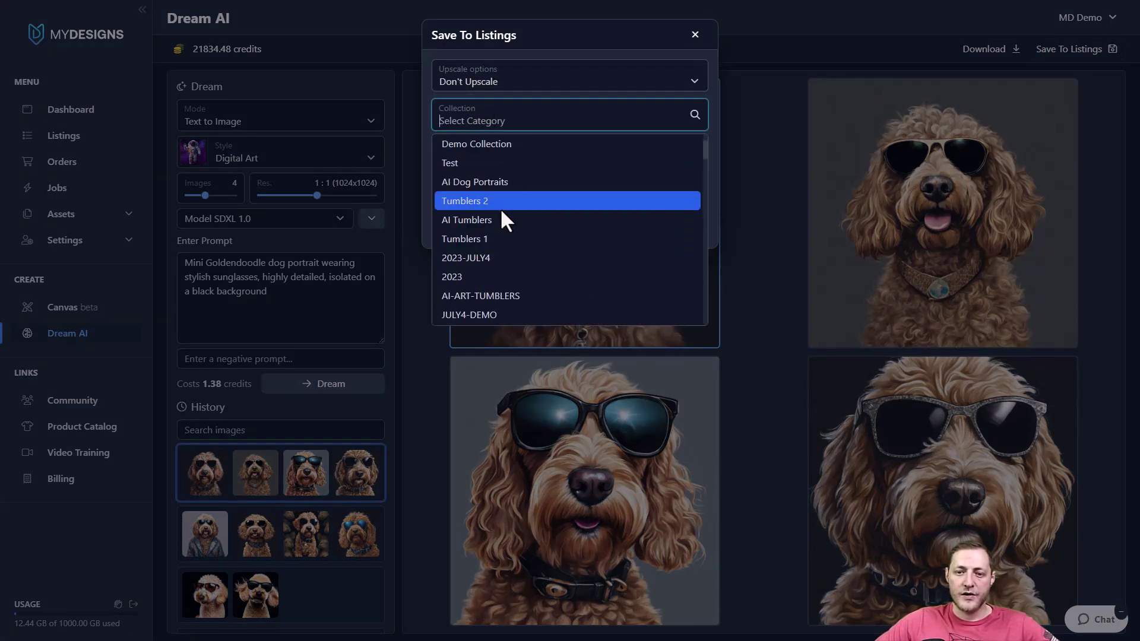
click(475, 180)
click(511, 126)
scroll(502, 214, down, 5)
scroll(499, 249, down, 15)
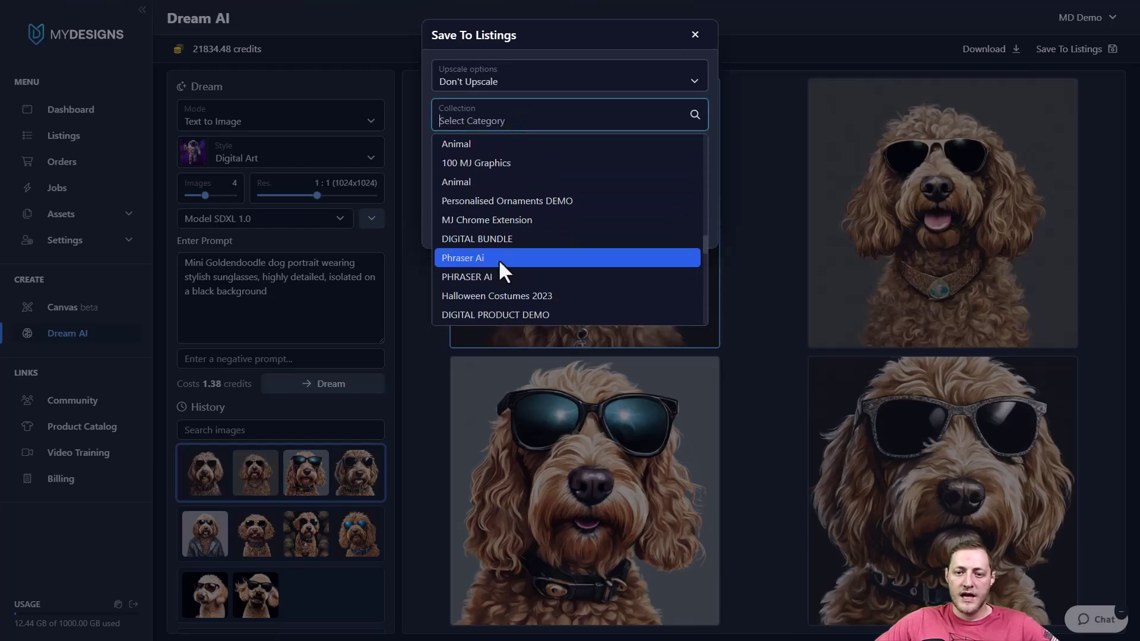
scroll(493, 279, up, 3)
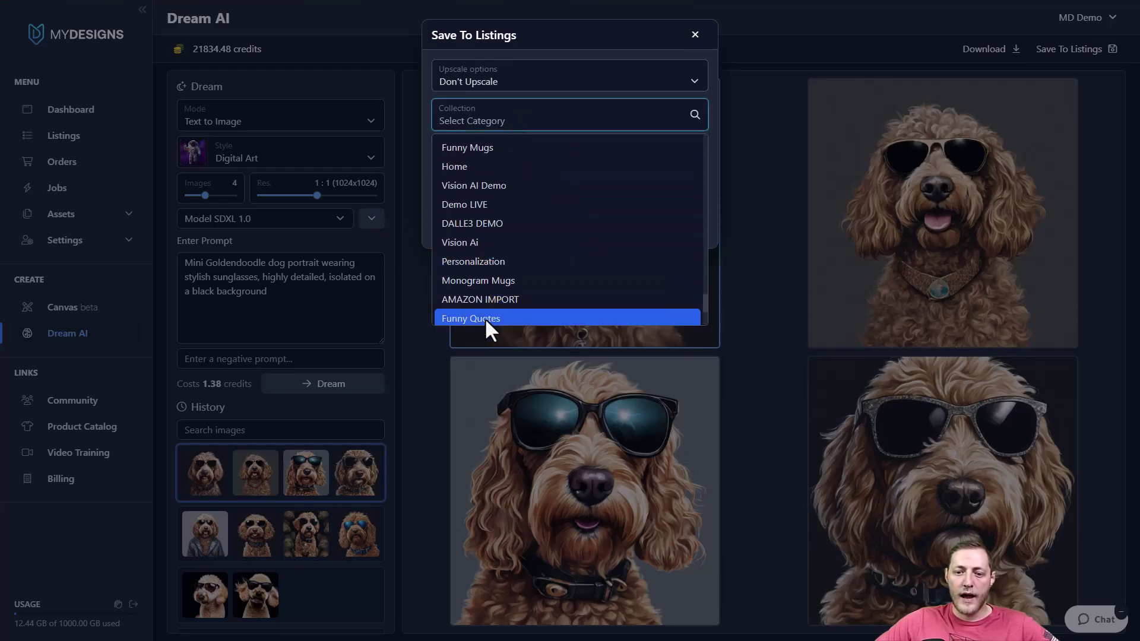
scroll(534, 311, down, 3)
click(497, 316)
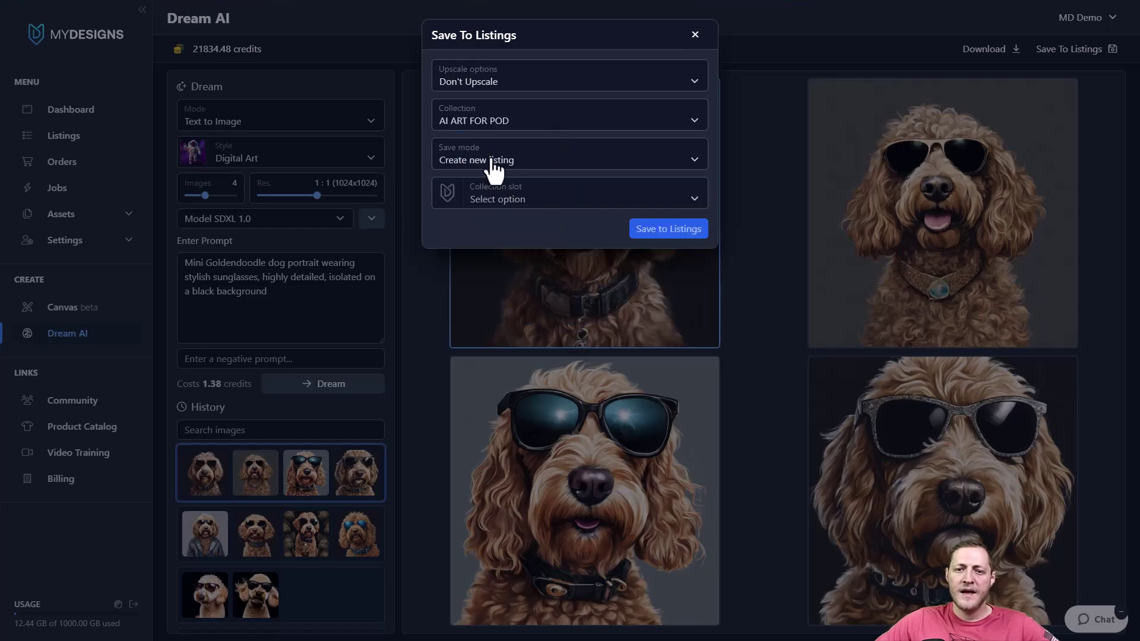
Store it as a new listing's Main file and confirm storing the image
click(492, 162)
click(473, 188)
click(515, 202)
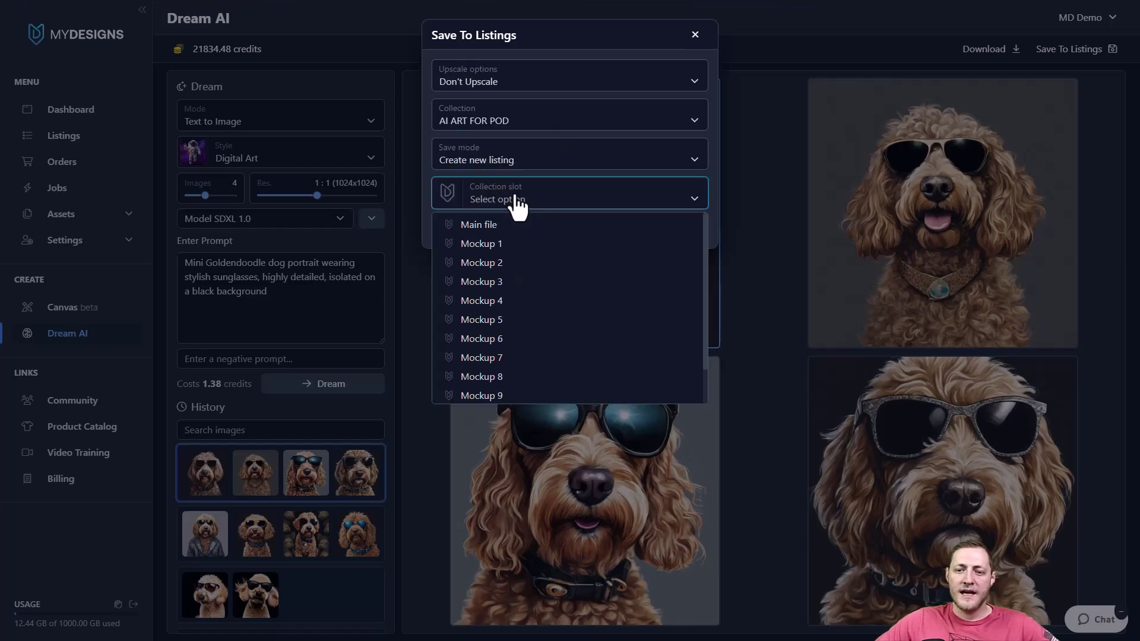
click(474, 224)
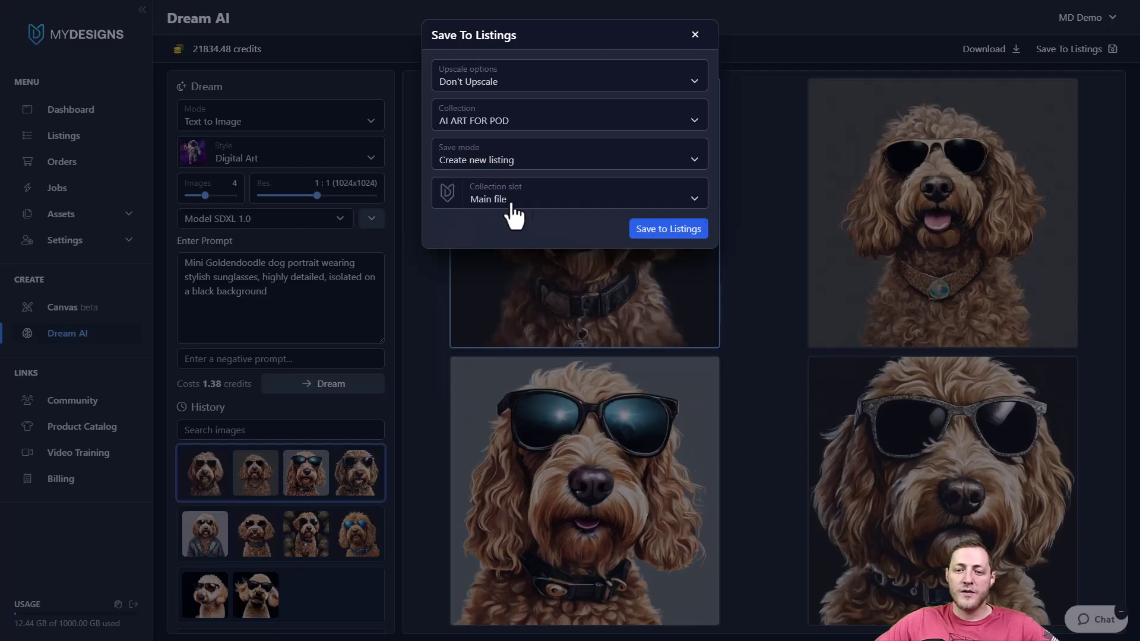
click(663, 236)
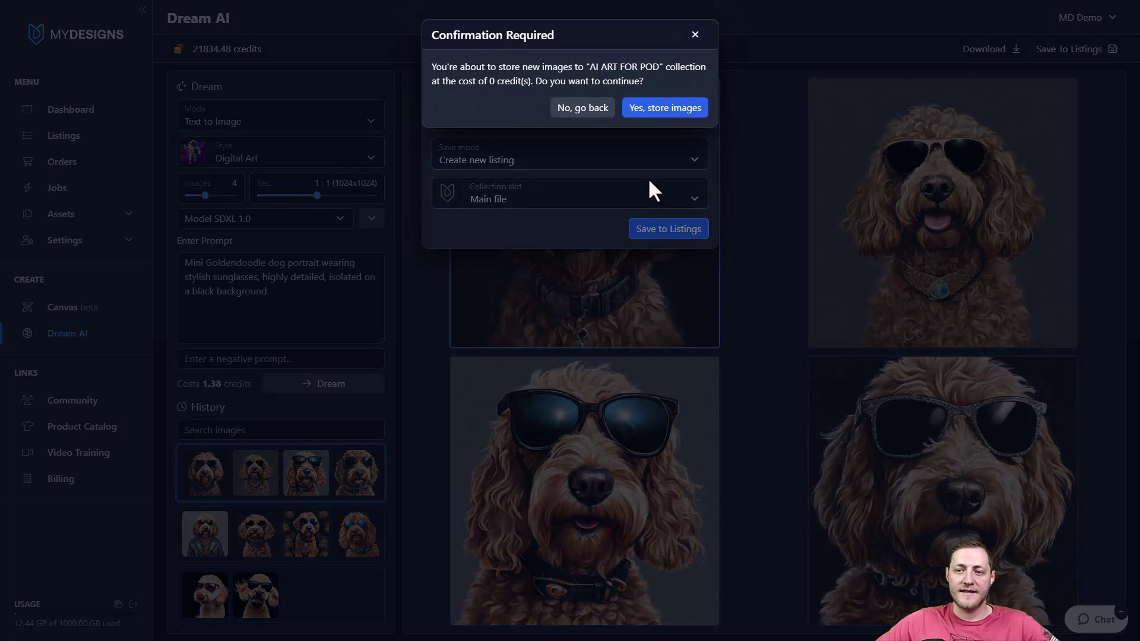
click(657, 111)
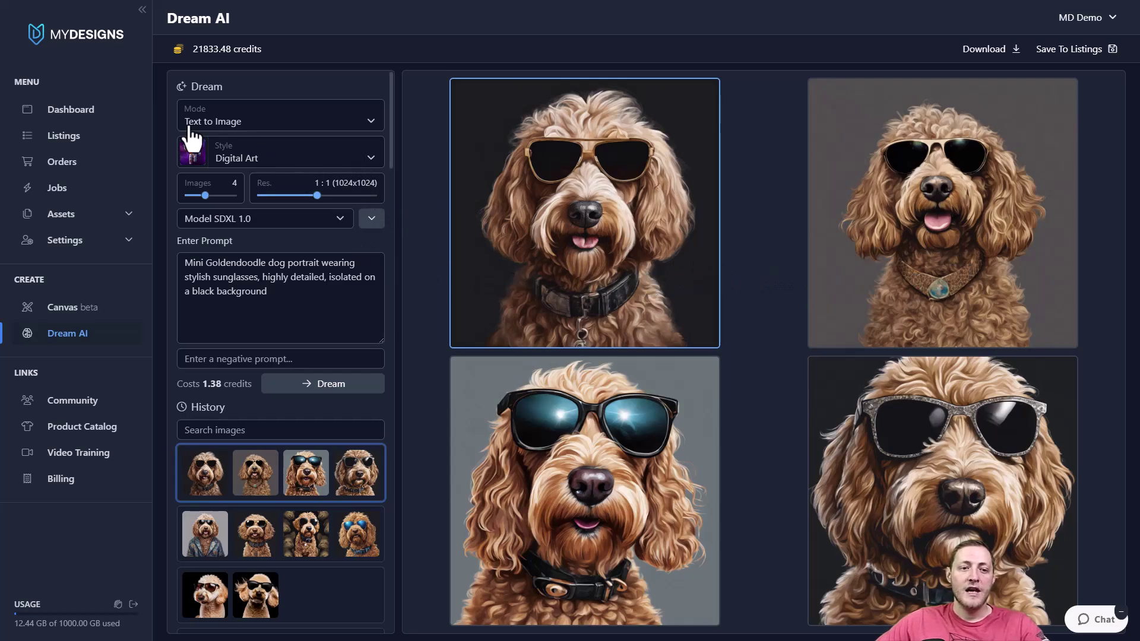
On the Listings page, select the new Goldendoodle listing and show the All Actions list
click(75, 141)
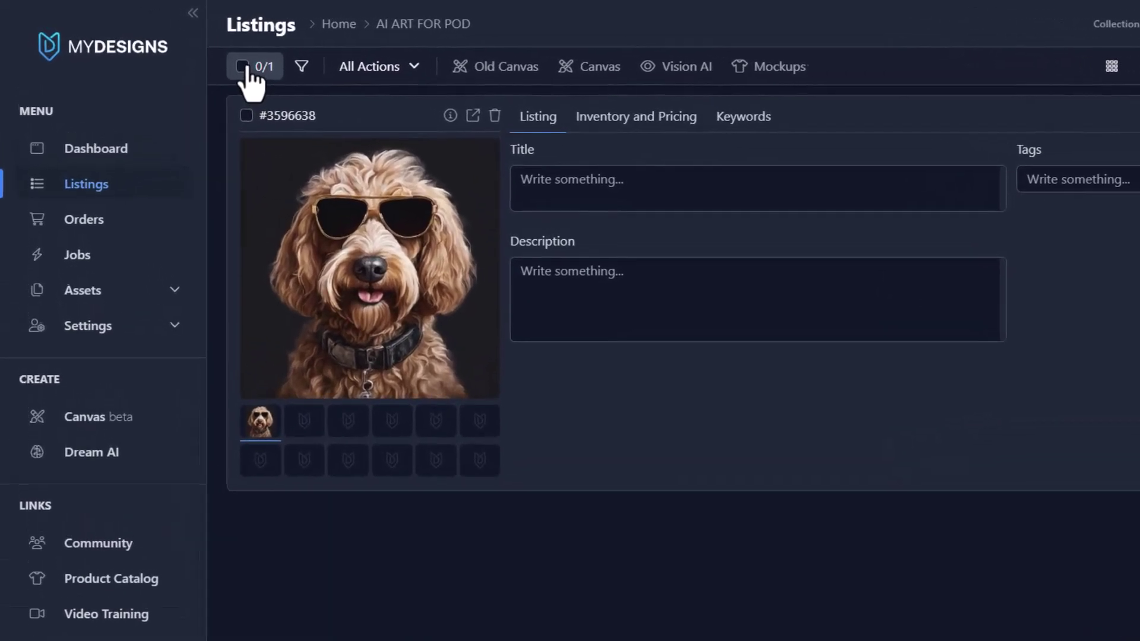
click(181, 85)
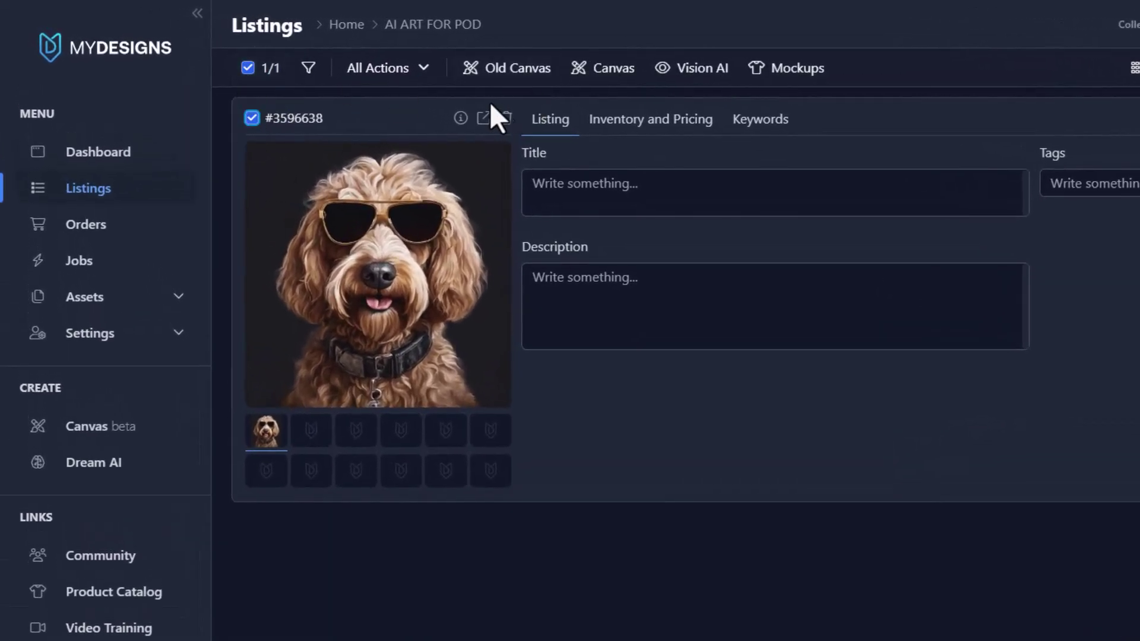
click(393, 70)
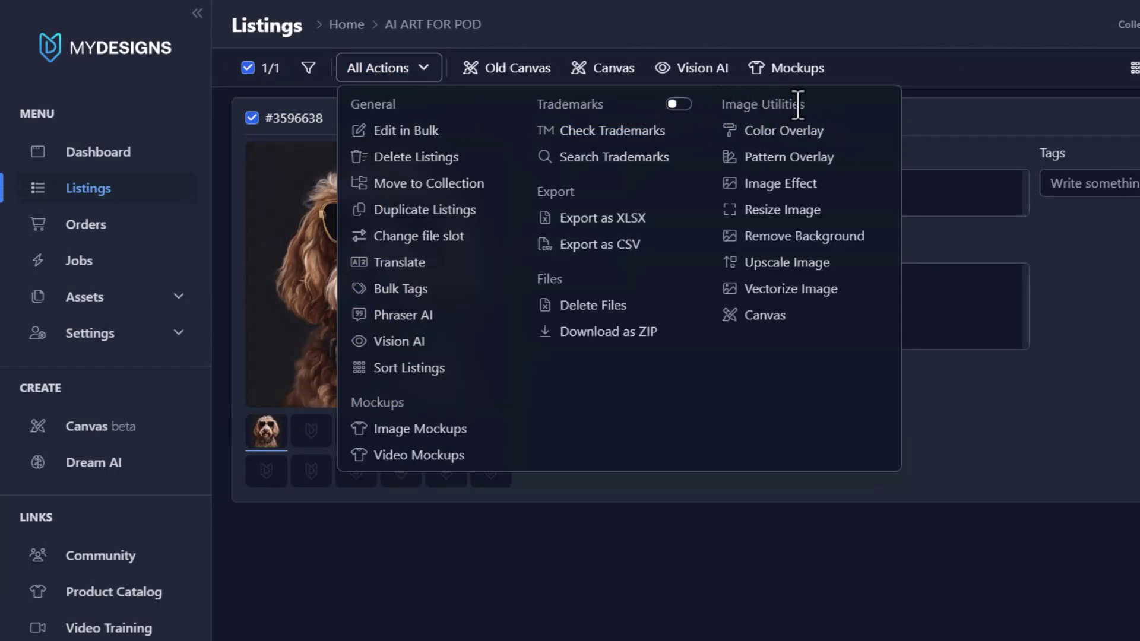
Remove the Main file's background, overwriting Main file and accepting the 1-credit cost
click(790, 237)
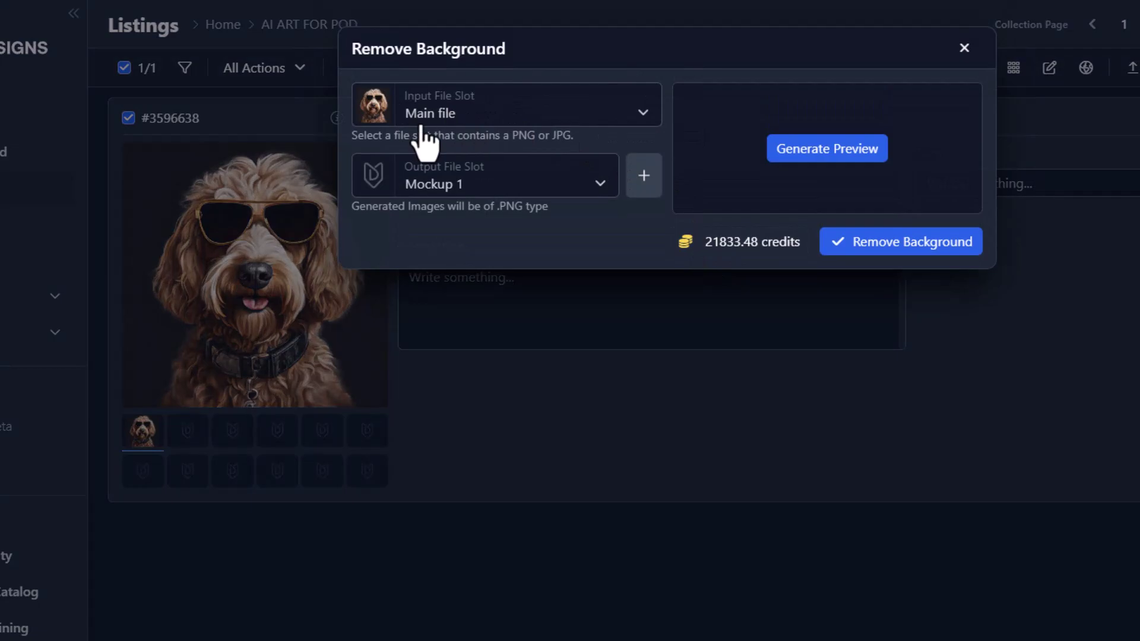
click(457, 119)
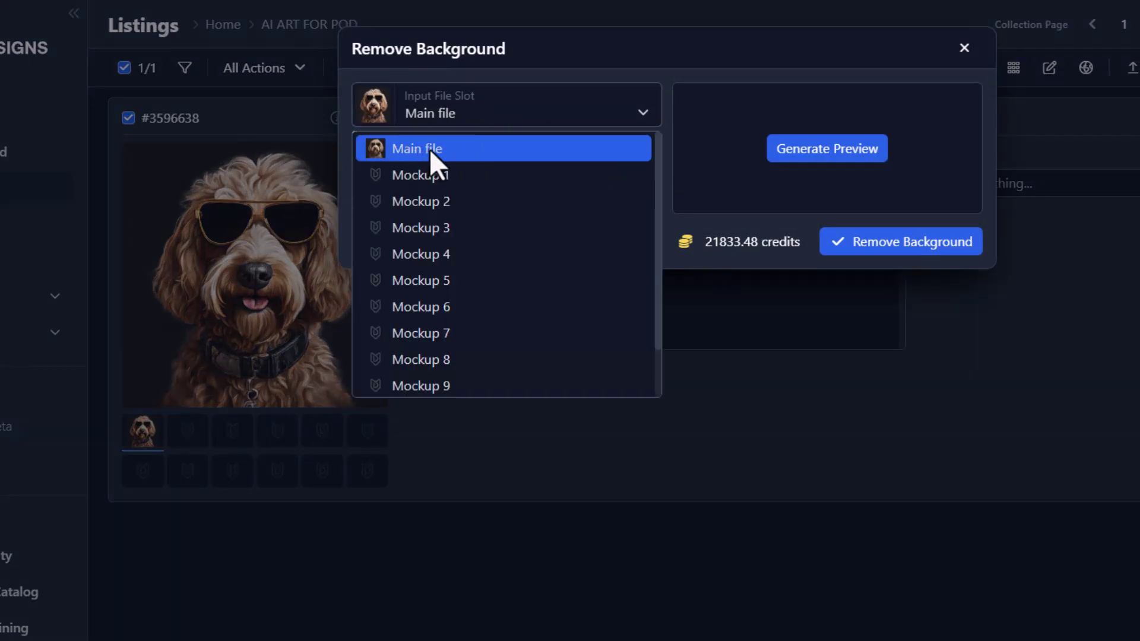
click(429, 148)
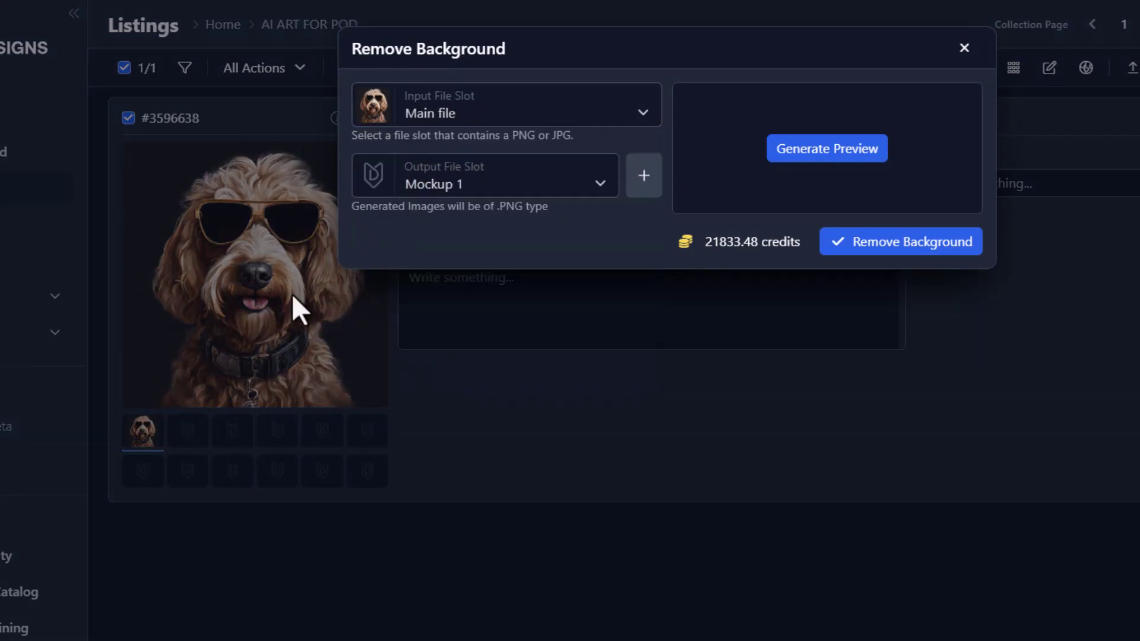
click(498, 189)
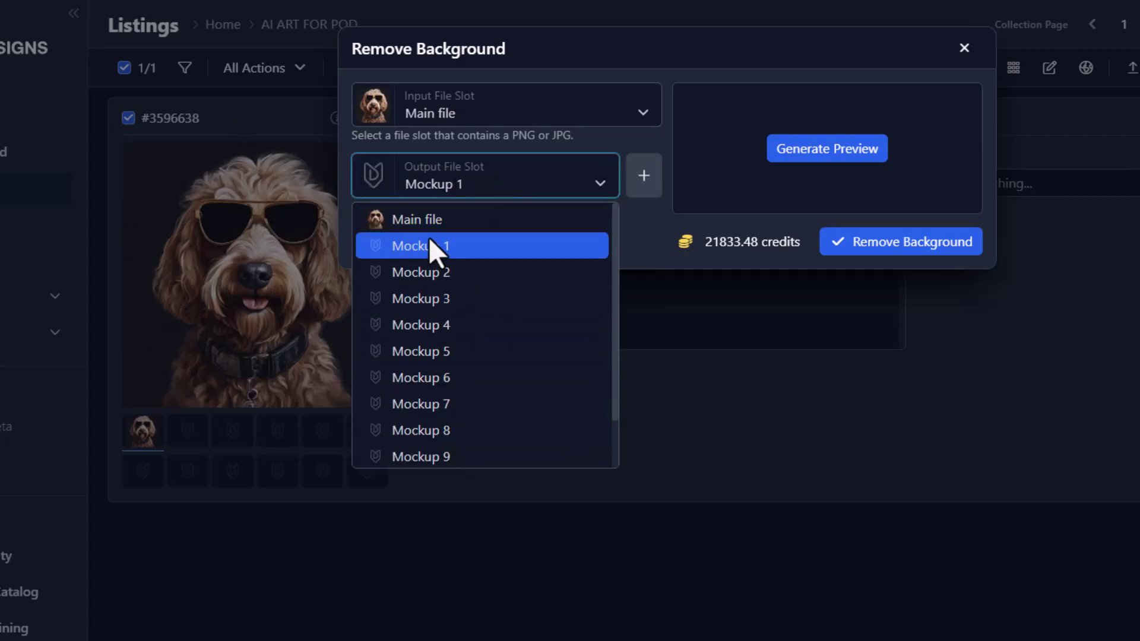
click(427, 220)
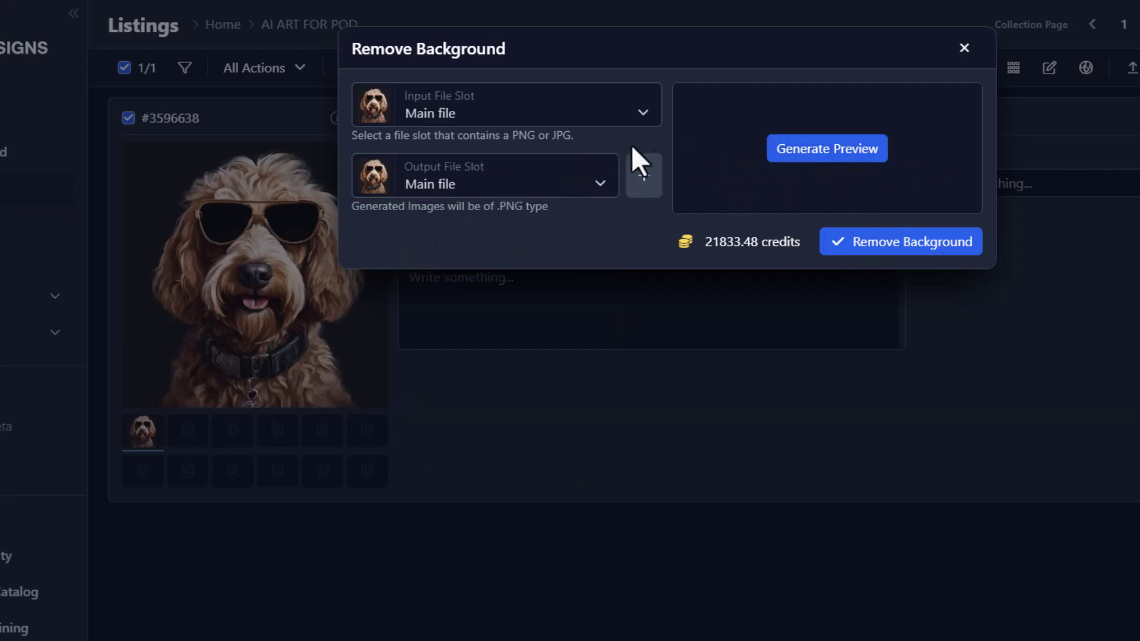
click(889, 246)
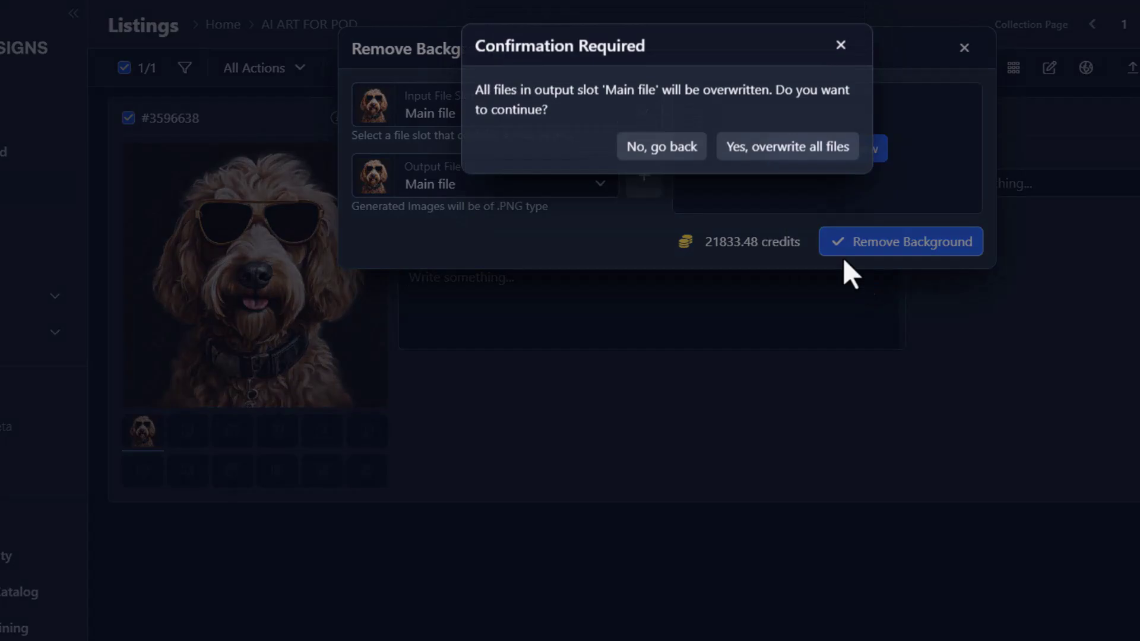
click(789, 153)
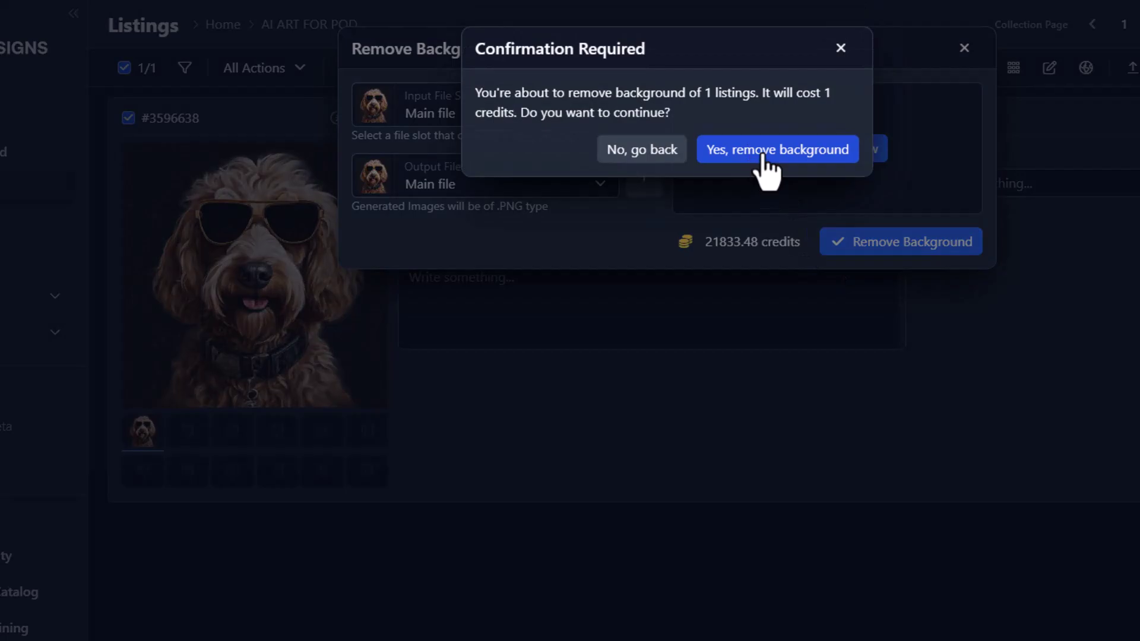
click(766, 155)
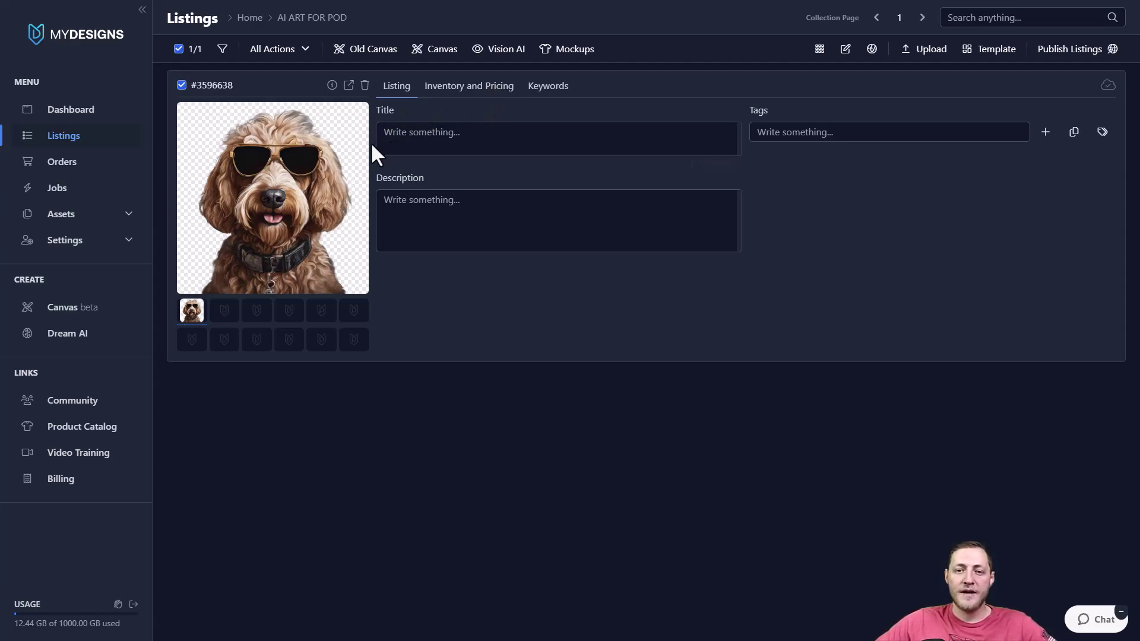
Open the Goldendoodle listing in the Canvas editor
click(436, 52)
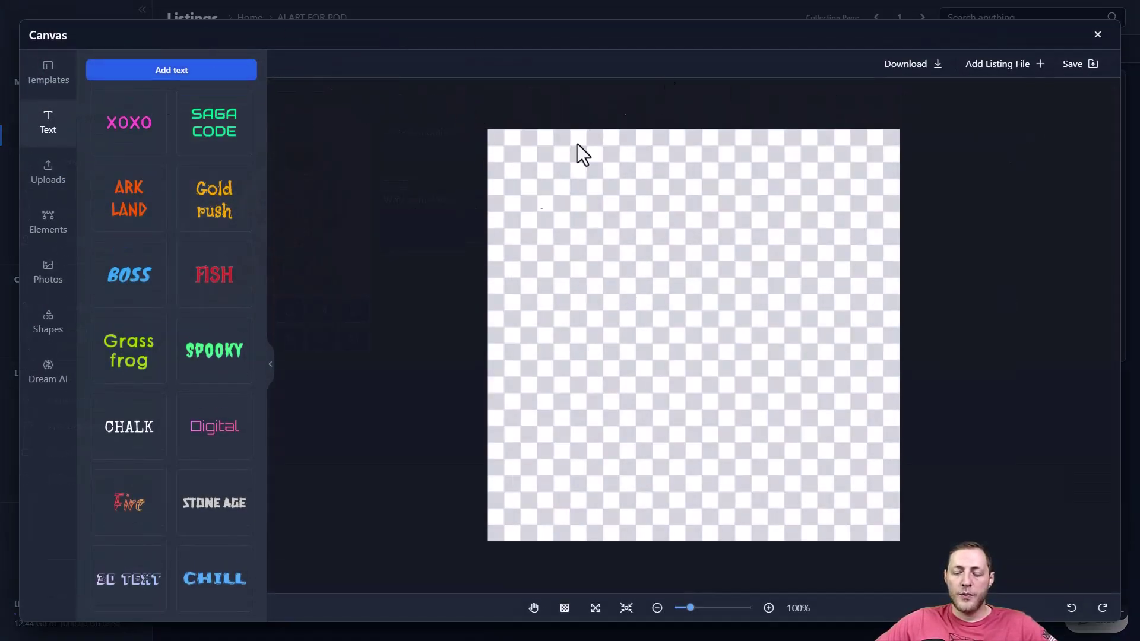
Place the Main file dog image and apply the Holographic Die-cut Stickers template
click(1005, 65)
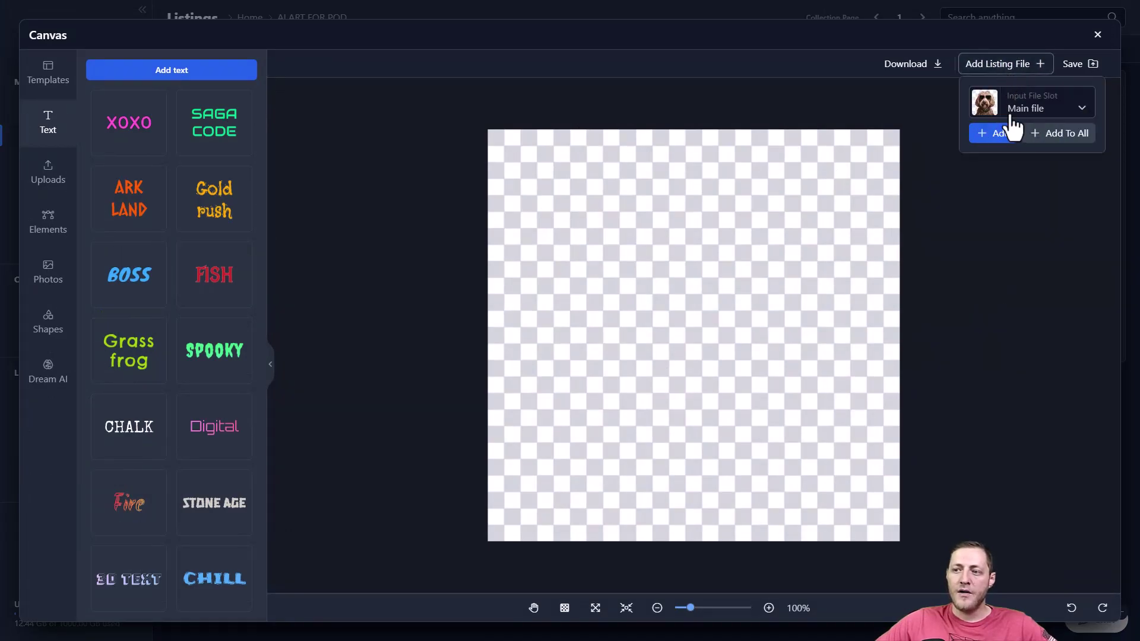
click(992, 133)
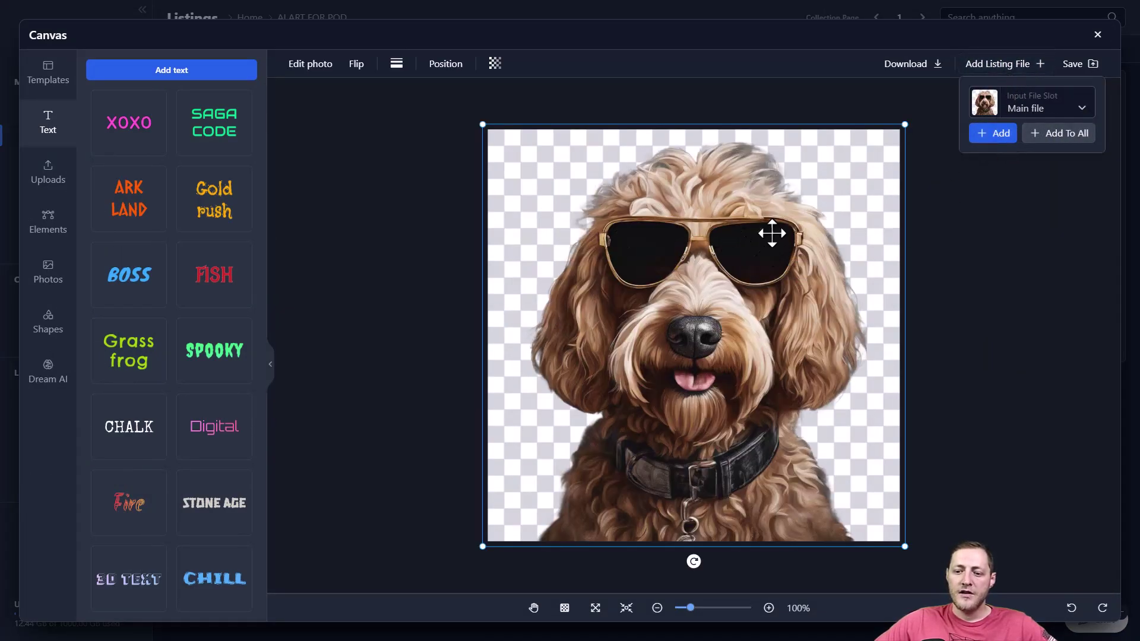
click(45, 75)
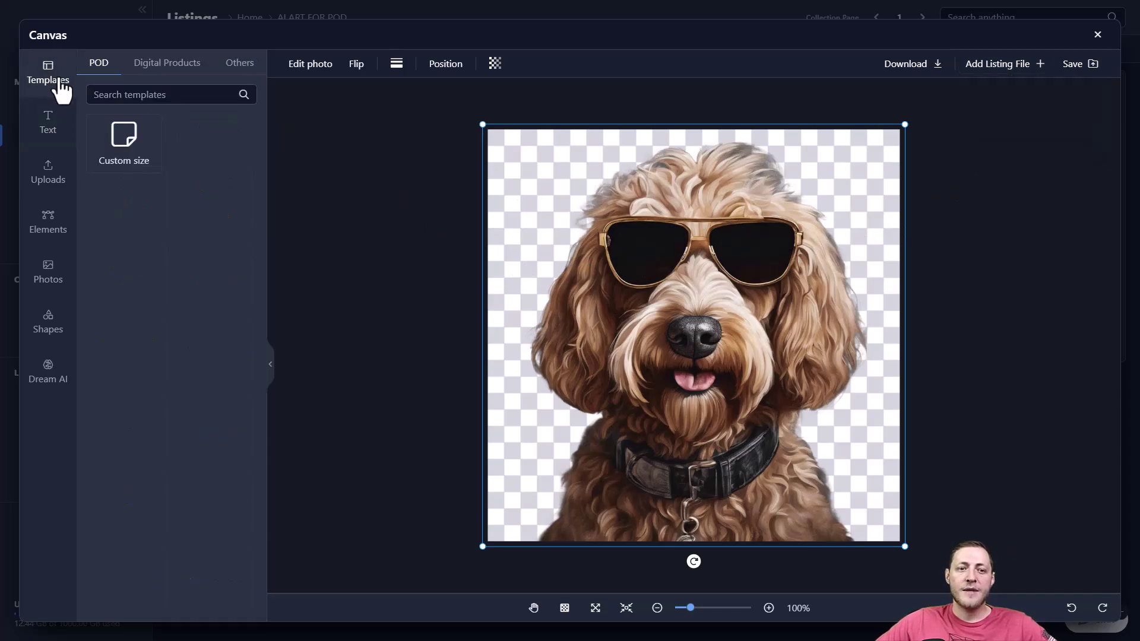
click(193, 98)
text(Sticker)
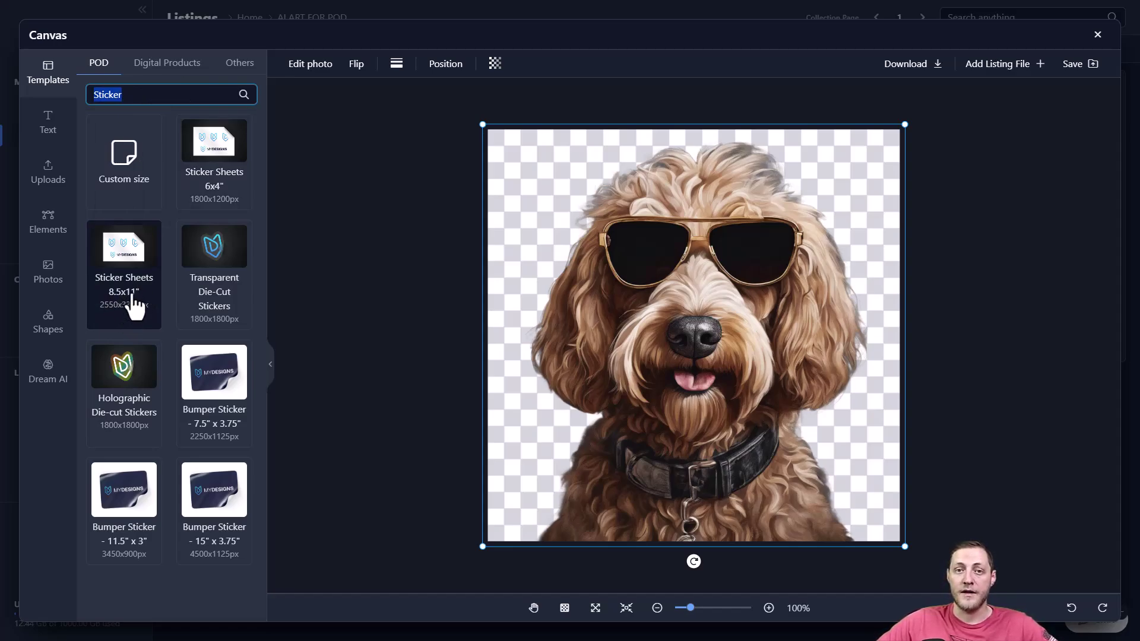
click(140, 400)
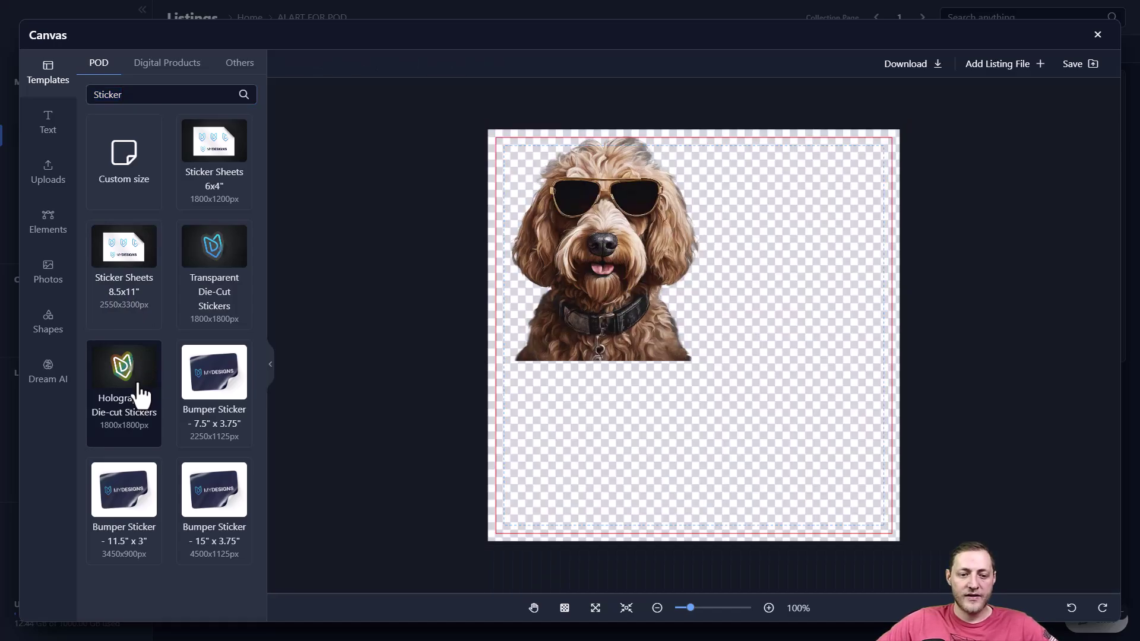
Resize and centre the dog image inside the sticker bleed lines
drag(635, 243, 688, 370)
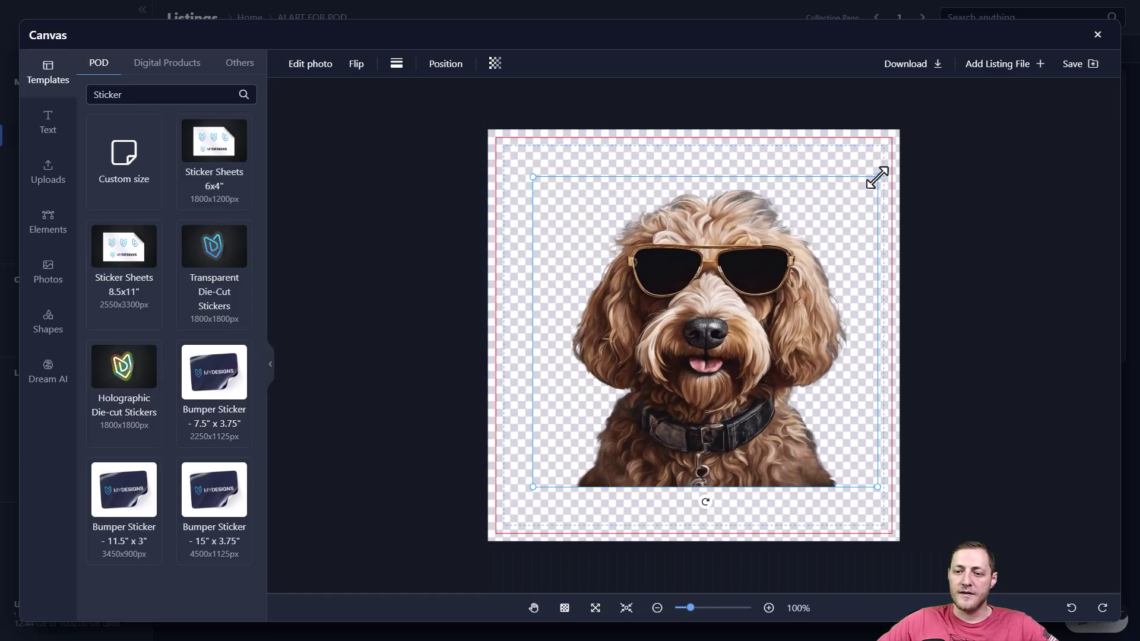
drag(877, 177, 860, 178)
drag(753, 273, 749, 311)
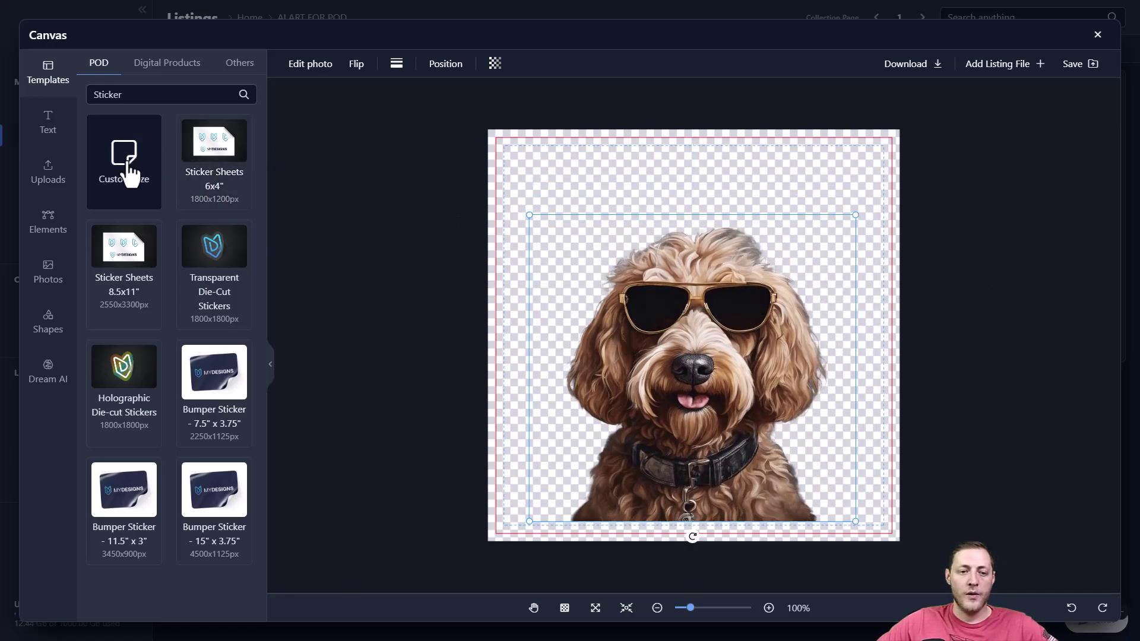
click(49, 123)
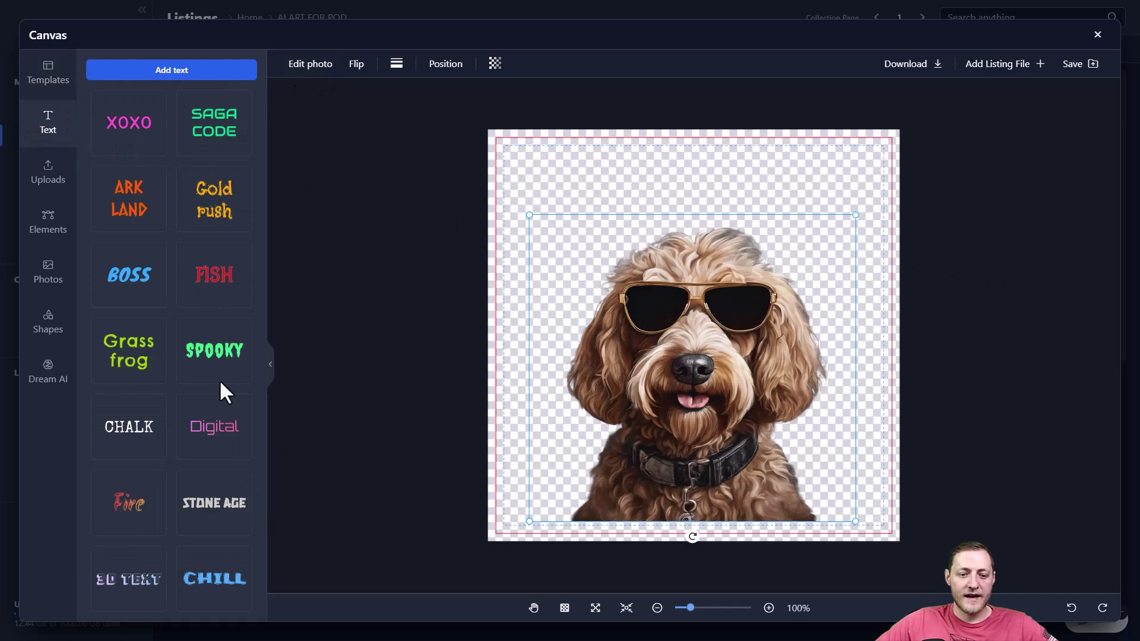
Add a CHALK text box above the dog in Special Elite, coloured black
click(140, 425)
drag(595, 226, 642, 172)
click(305, 70)
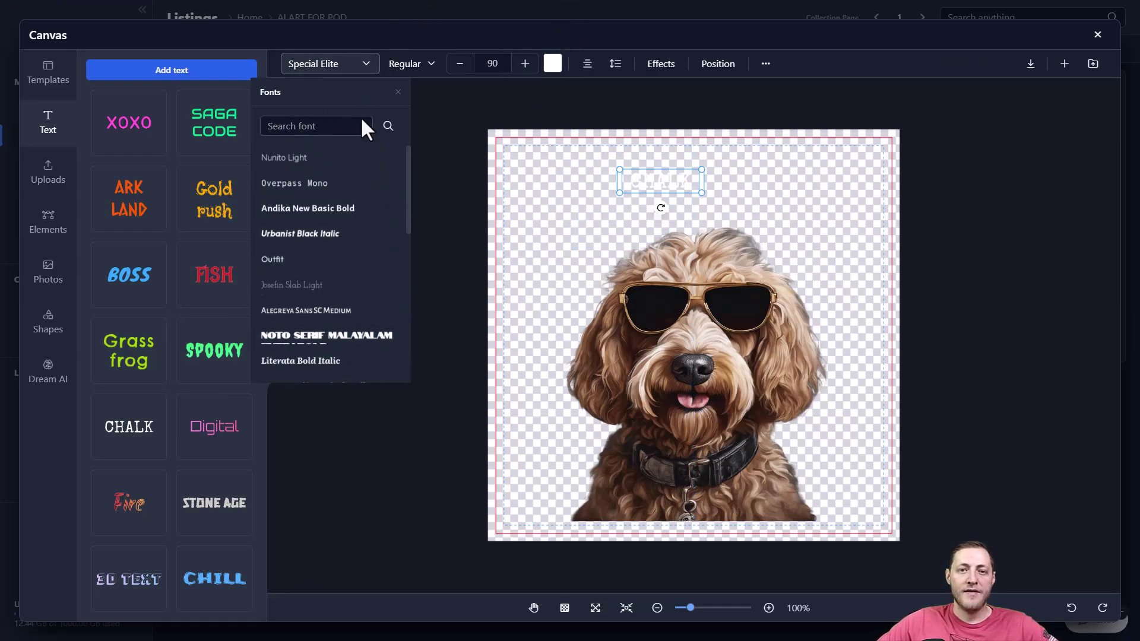
click(359, 65)
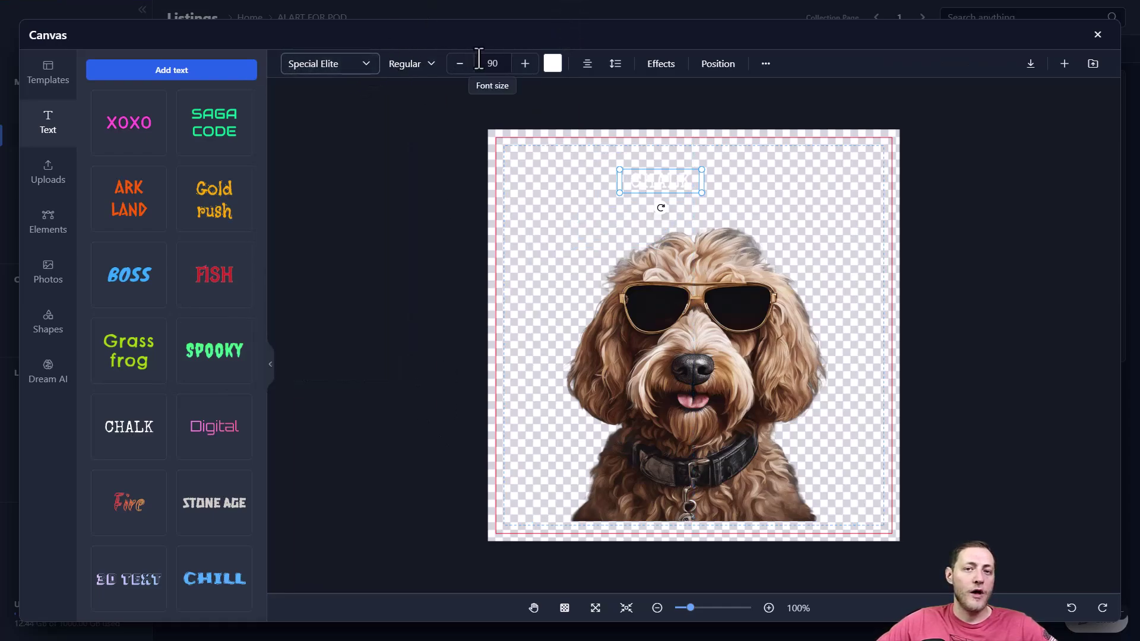
click(552, 64)
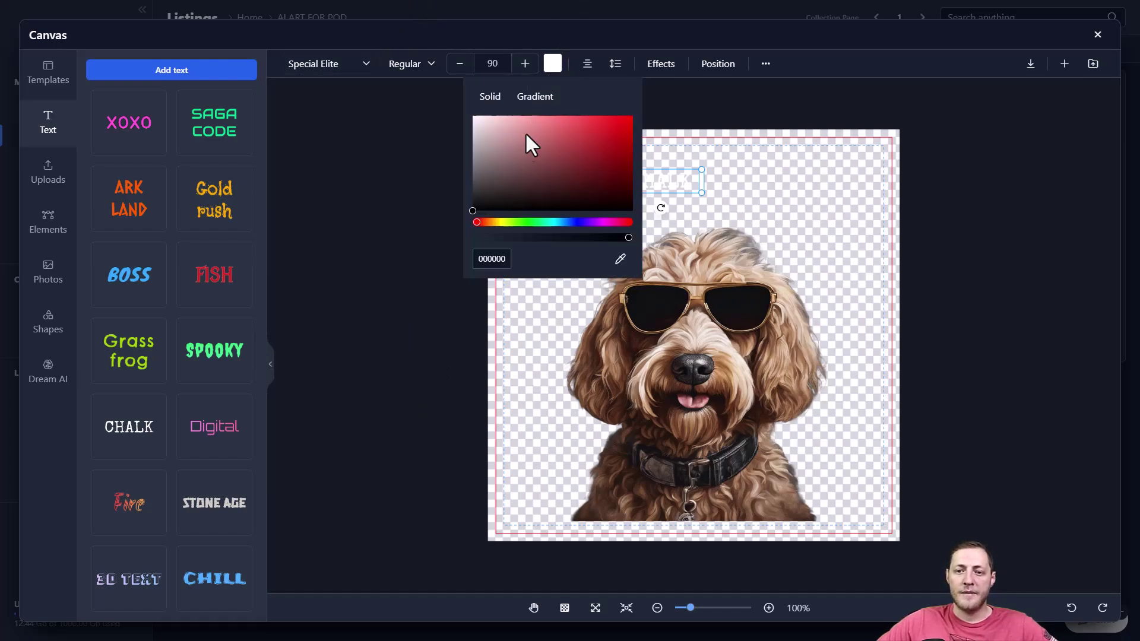
click(389, 270)
click(657, 178)
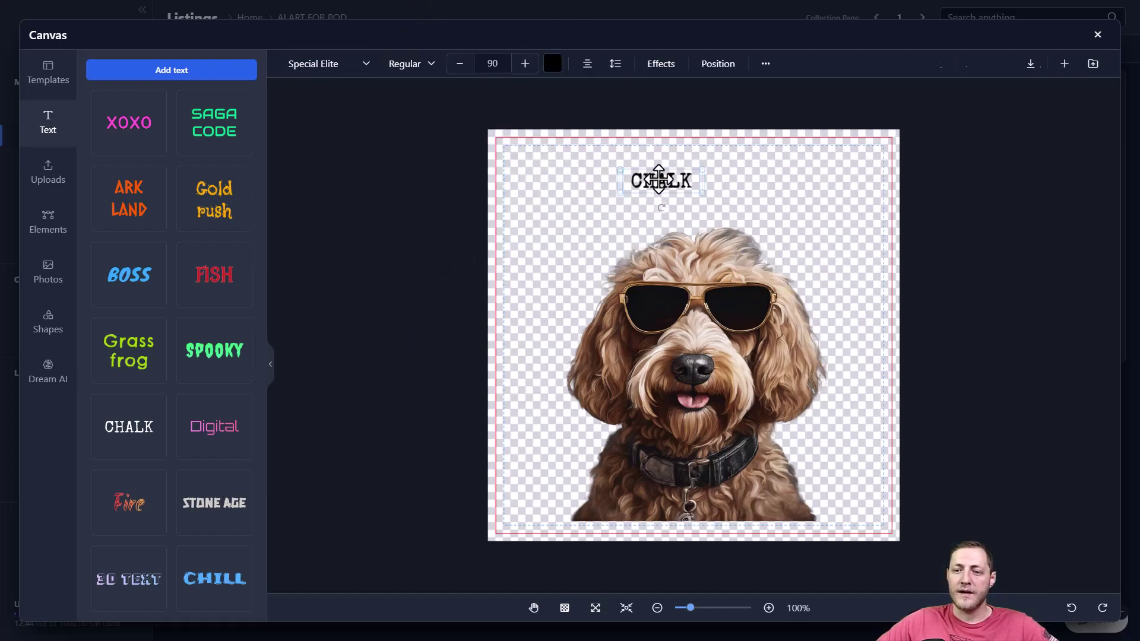
Enlarge the font size, then widen and centre the text box above the dog
double_click(492, 63)
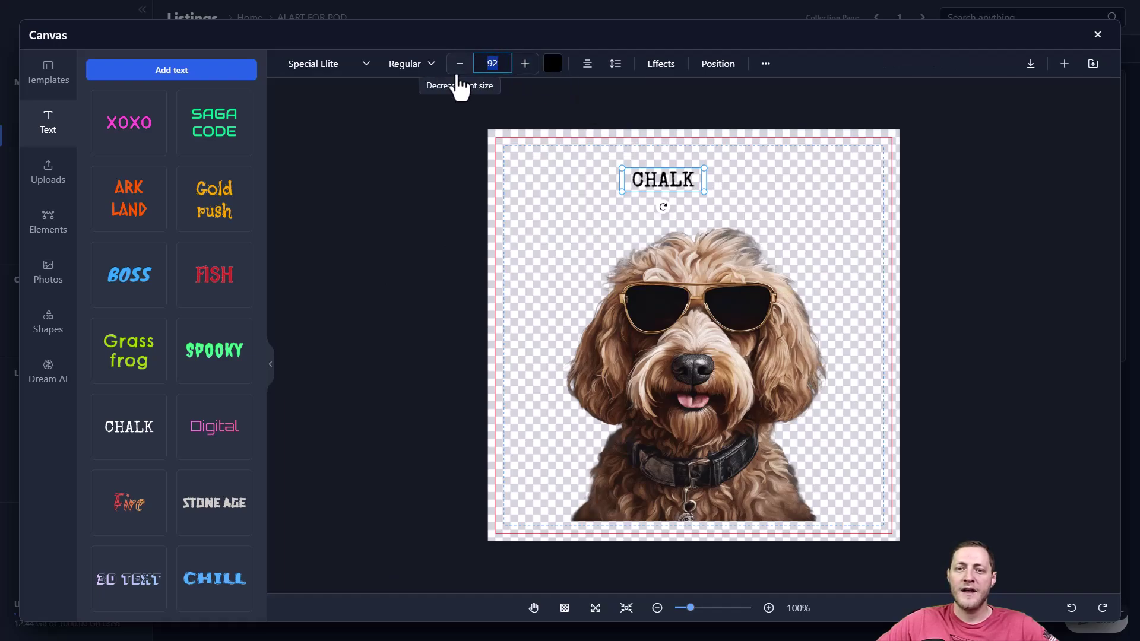
text(110)
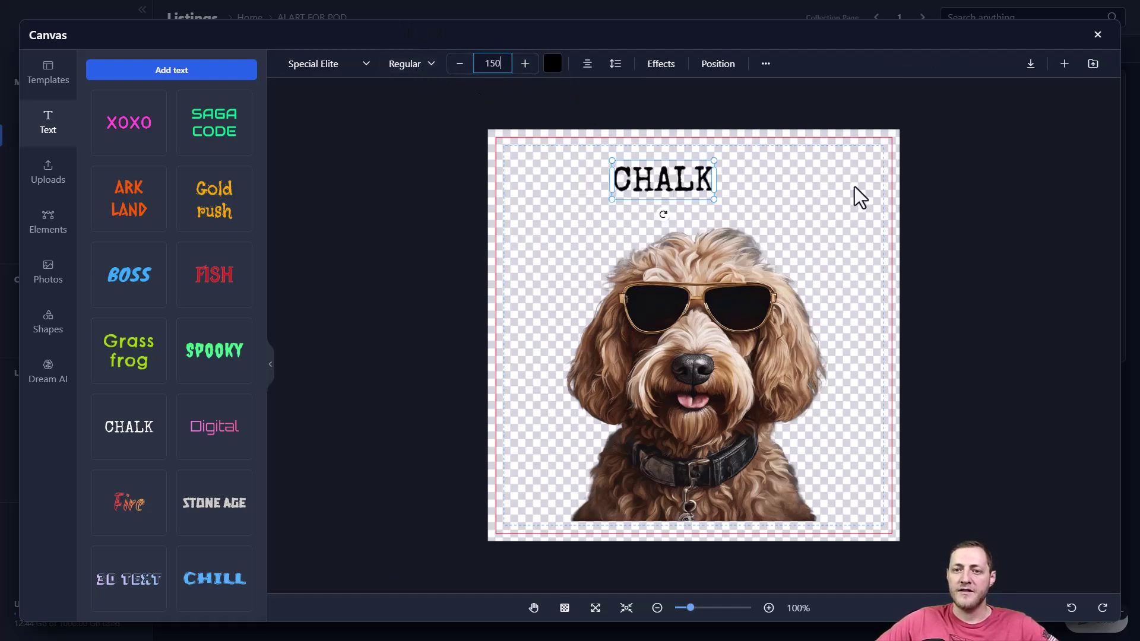
click(852, 188)
click(663, 178)
drag(717, 178, 881, 174)
drag(612, 179, 509, 190)
drag(682, 173, 688, 182)
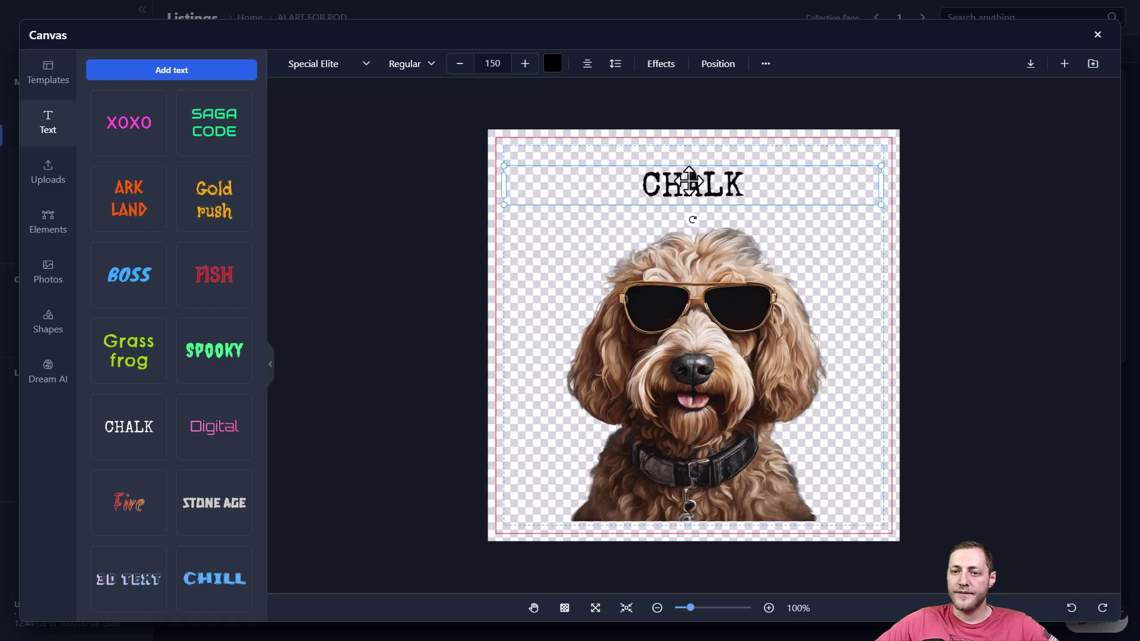
Replace the word CHALK with 'Dog Mom'
double_click(778, 189)
drag(778, 188, 603, 187)
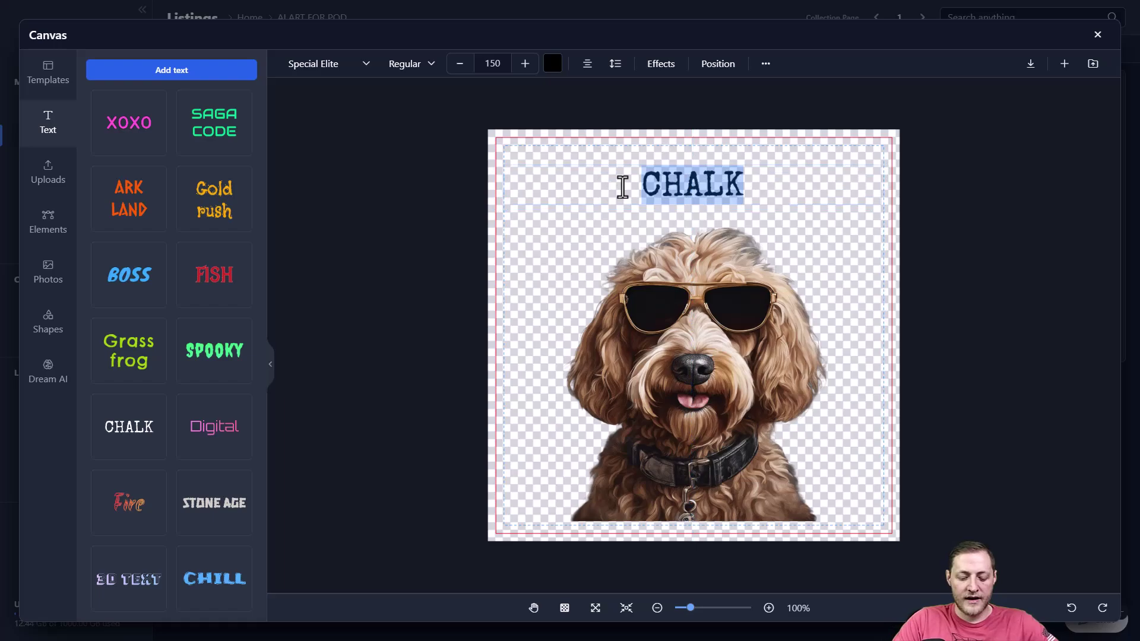
text(Dog Mom)
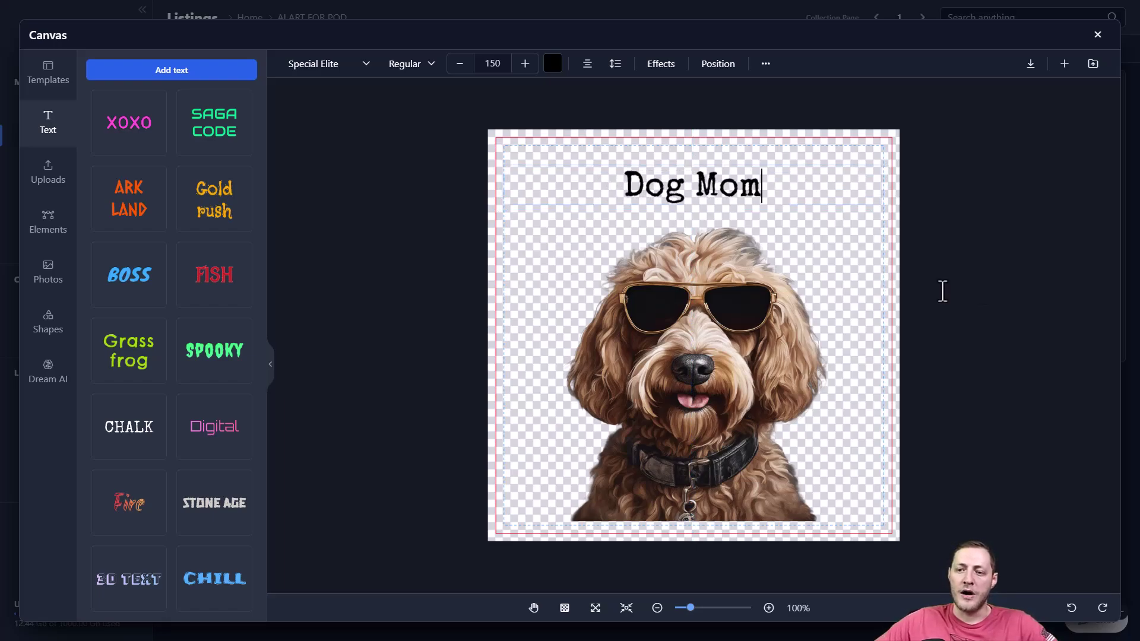
click(1110, 308)
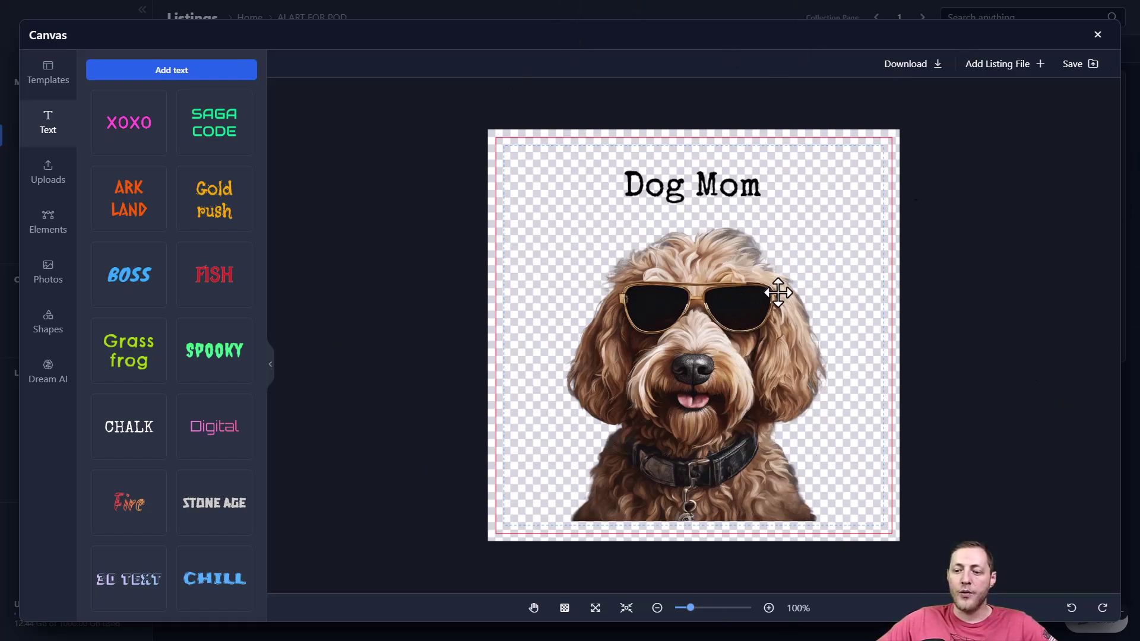
Save the design as a non-editable PNG into the Main file slot, confirming the overwrite
click(1075, 67)
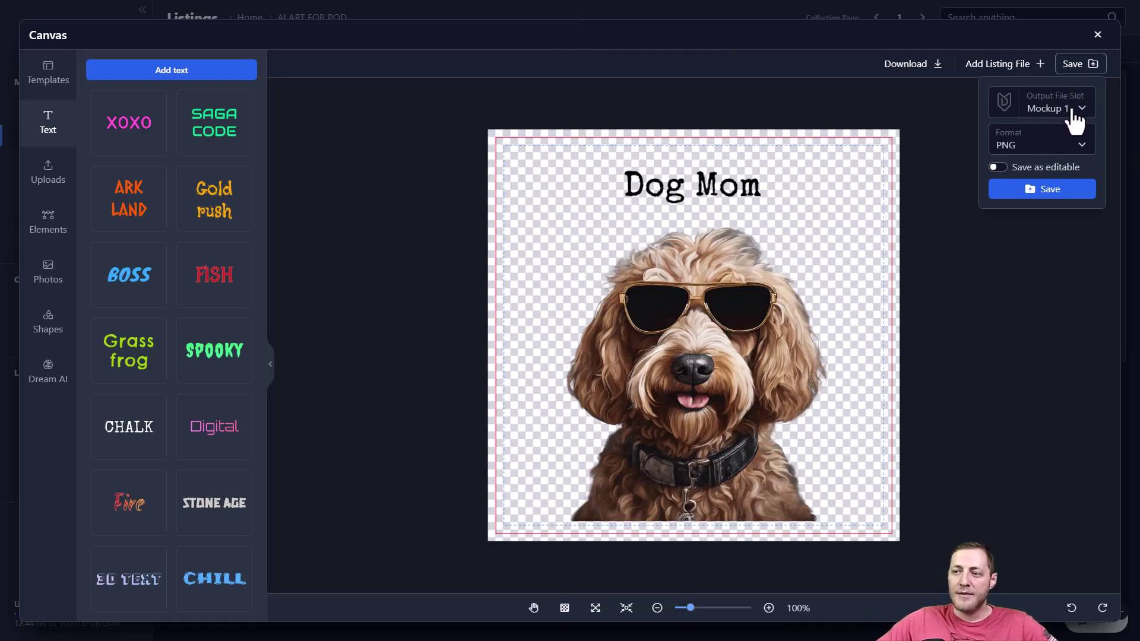
click(1068, 111)
click(1050, 141)
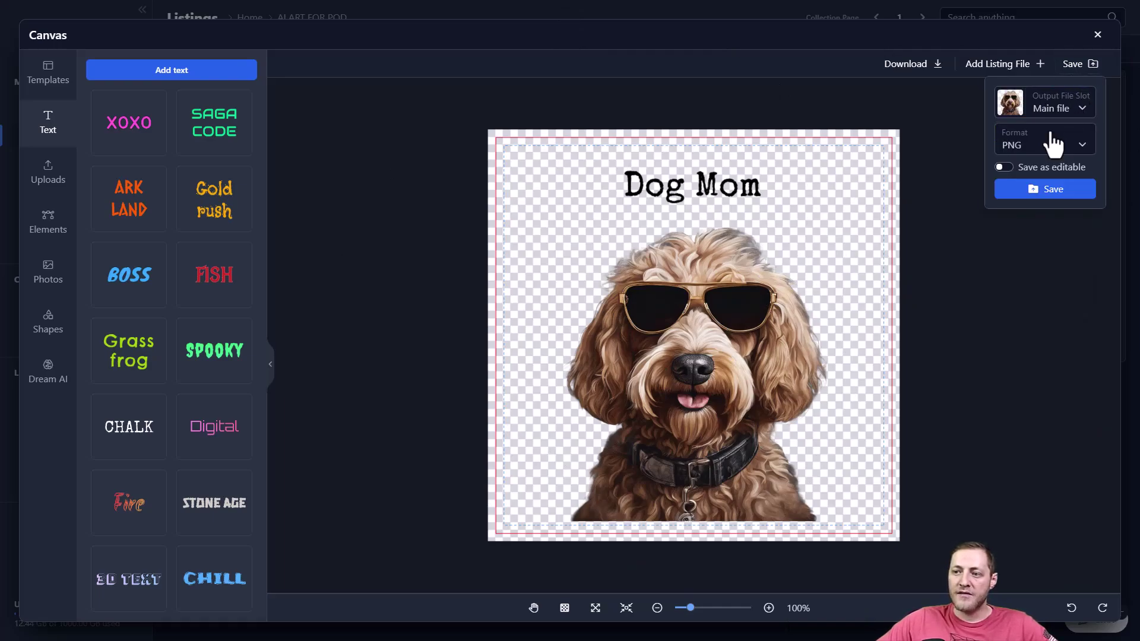
click(1055, 153)
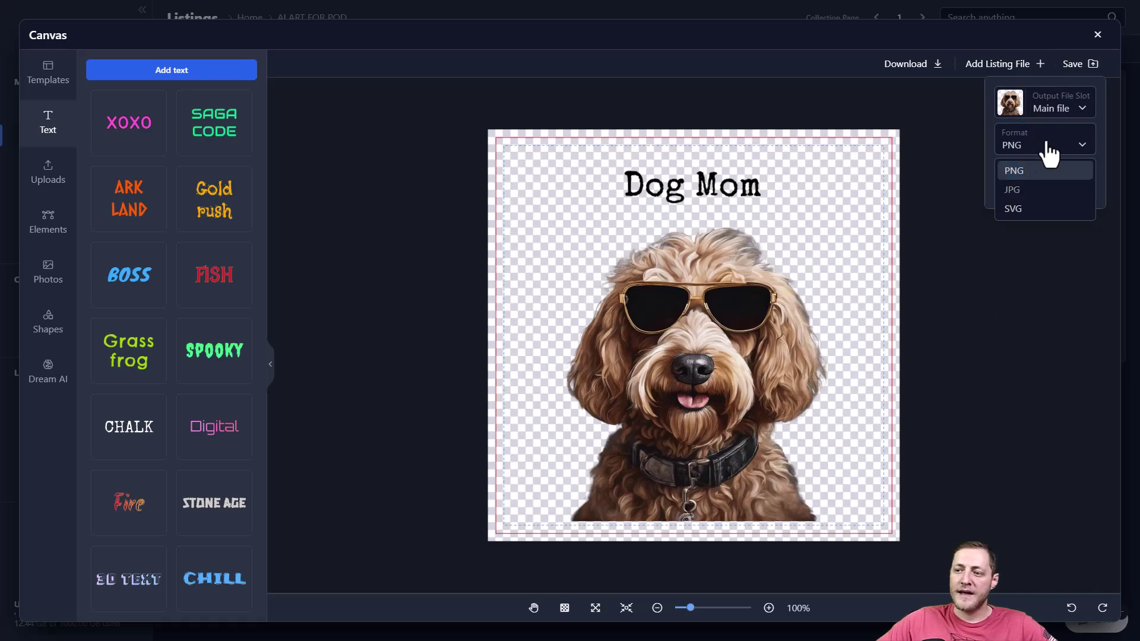
click(1026, 170)
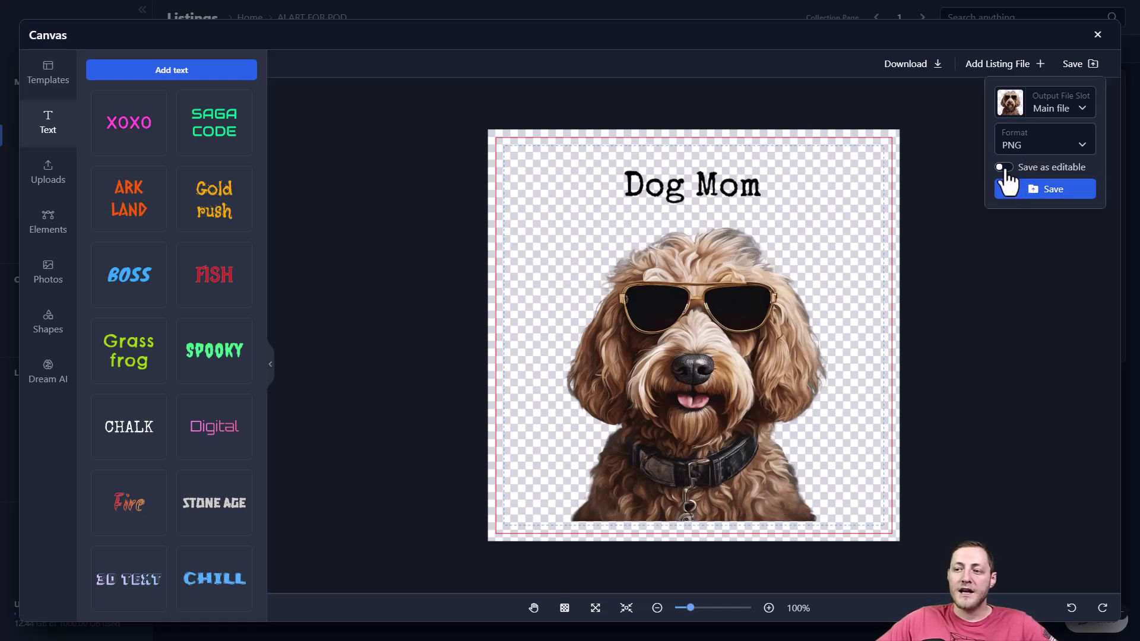
click(1003, 169)
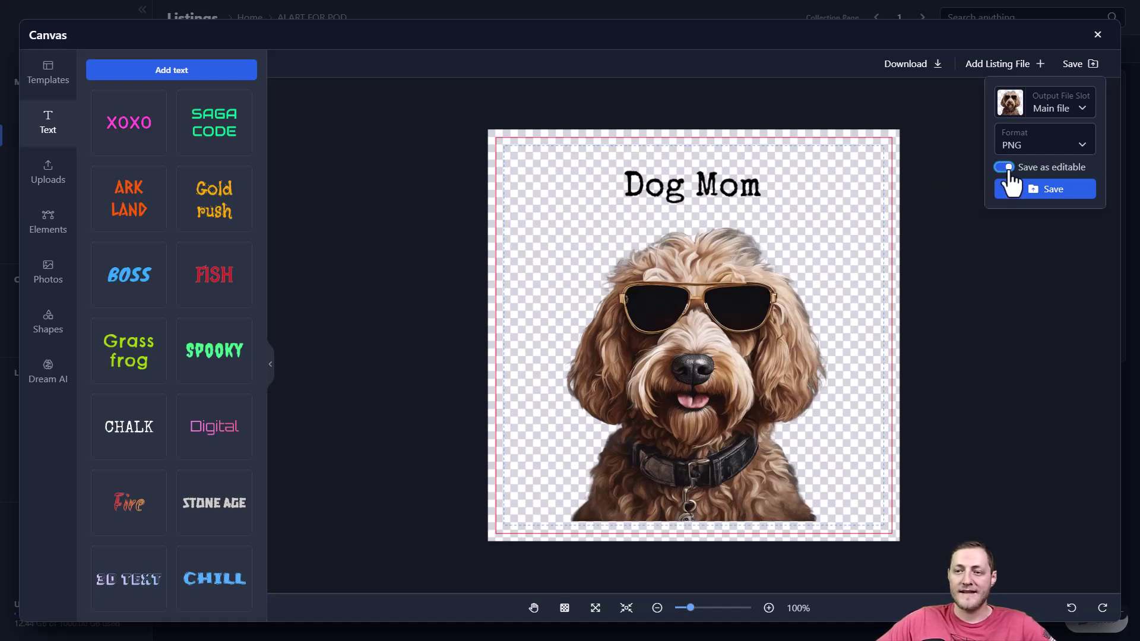
click(1006, 168)
click(1055, 196)
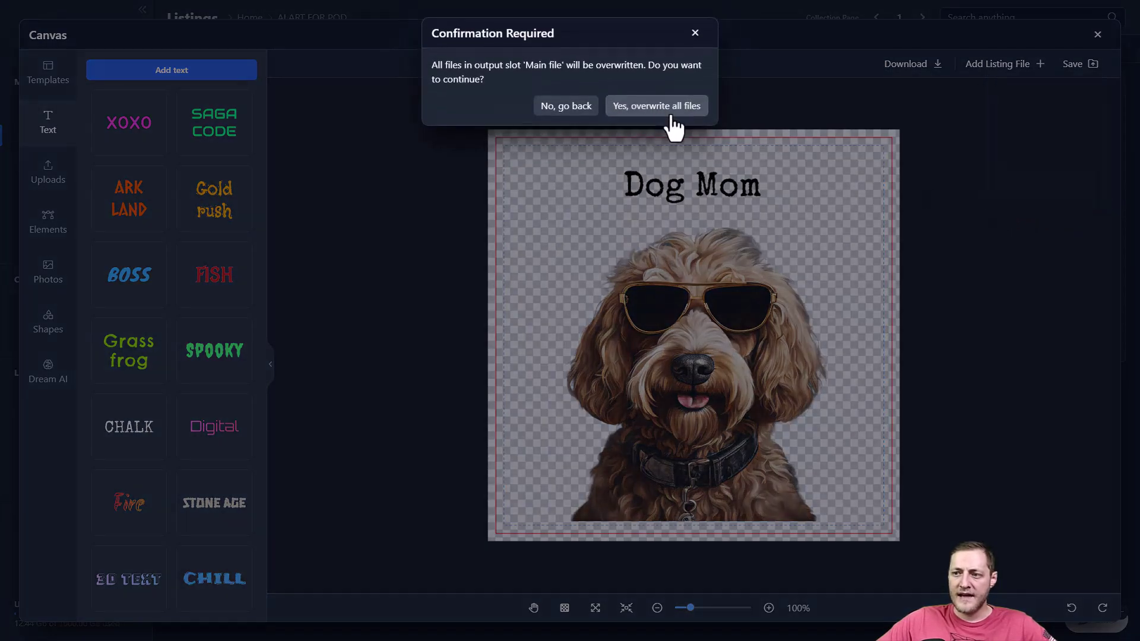
click(672, 121)
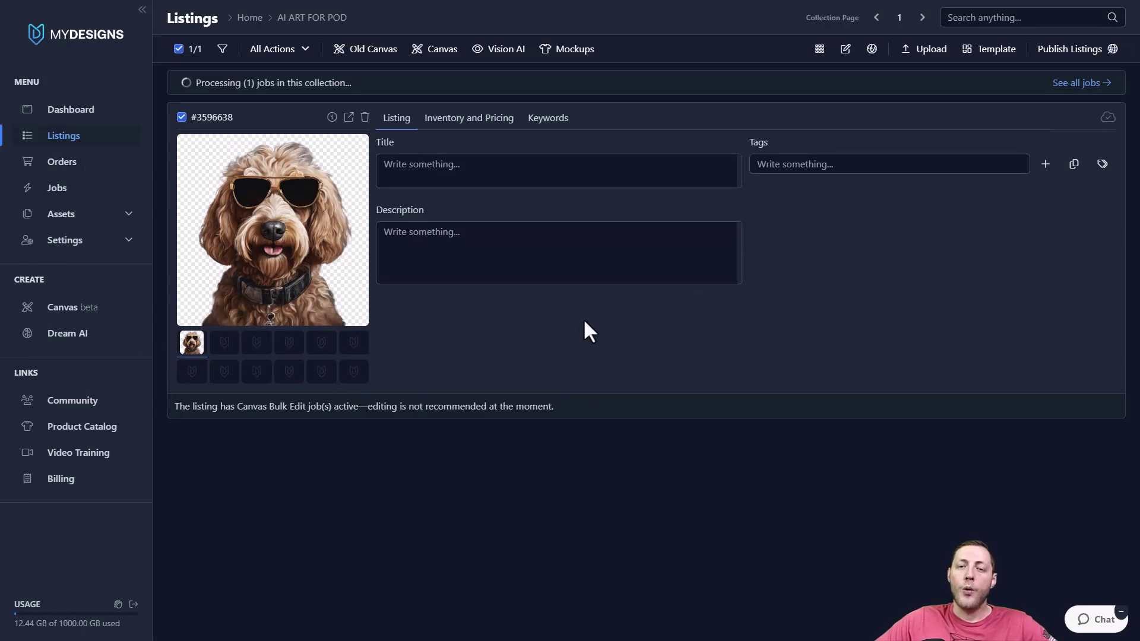
Wait until the listing's main image updates to the Dog Mom sticker design
click(583, 250)
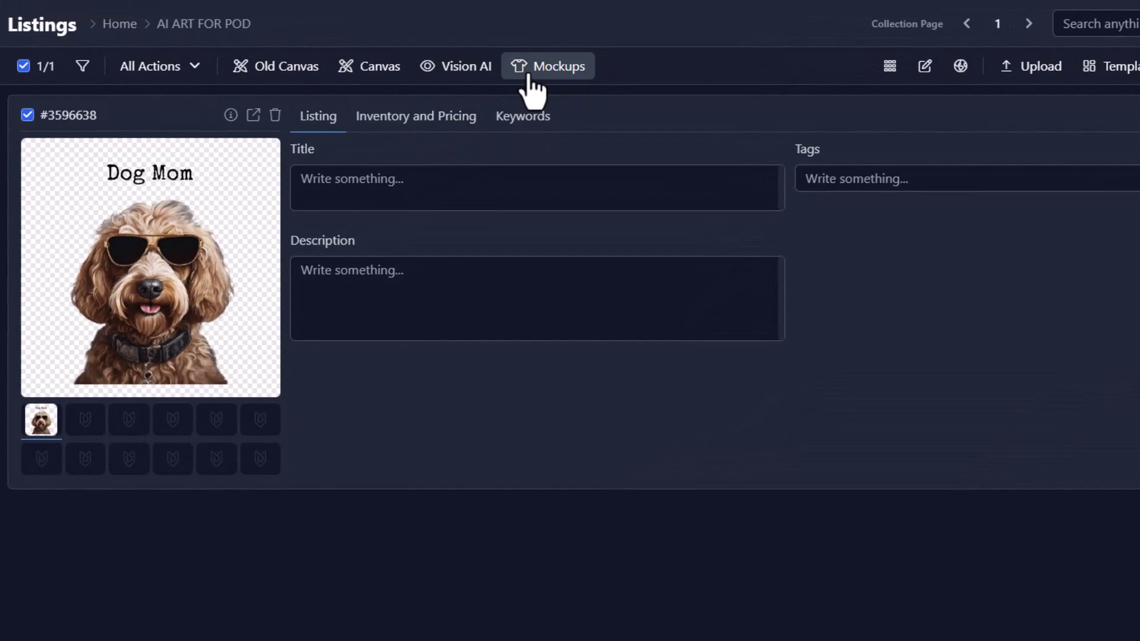
Start an image mockup, show the sticker category, and enable multi-select
click(536, 70)
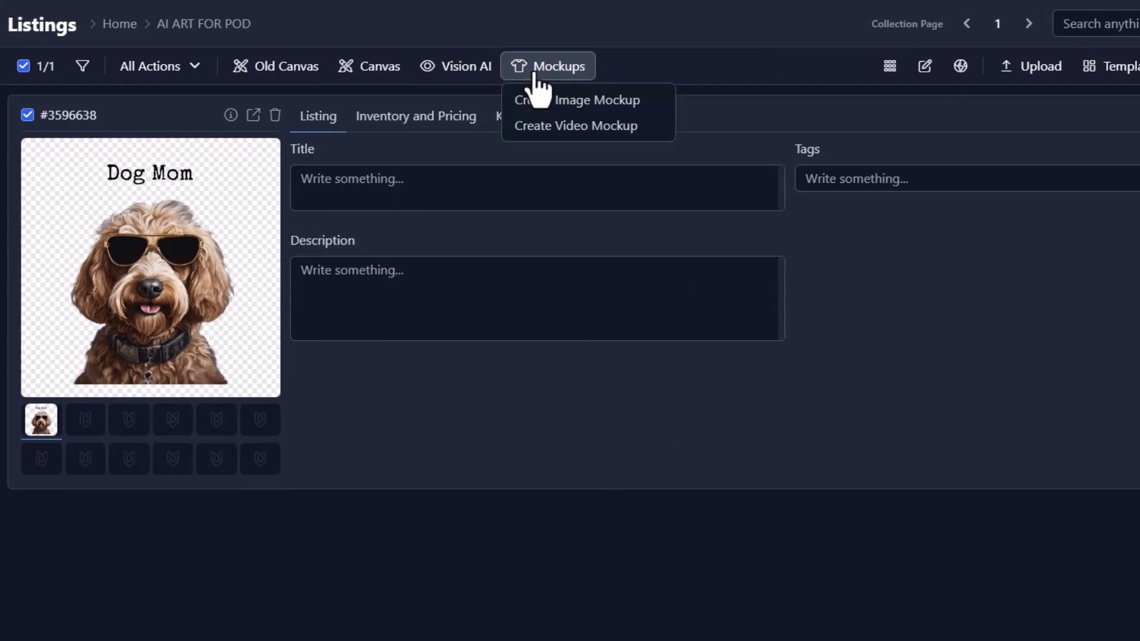
click(587, 107)
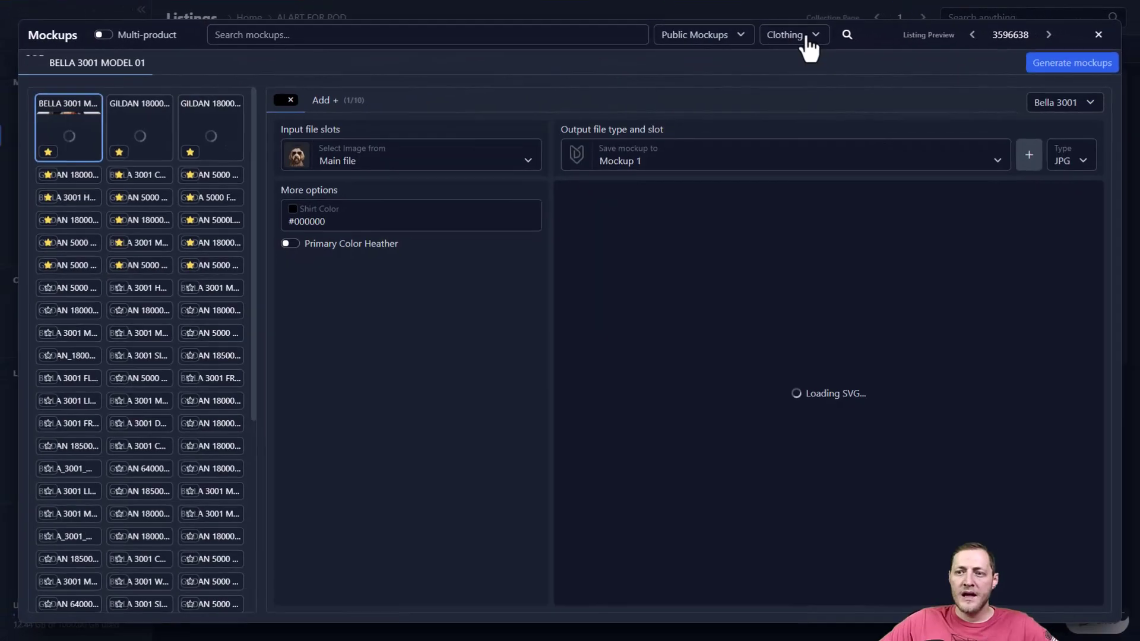
click(806, 40)
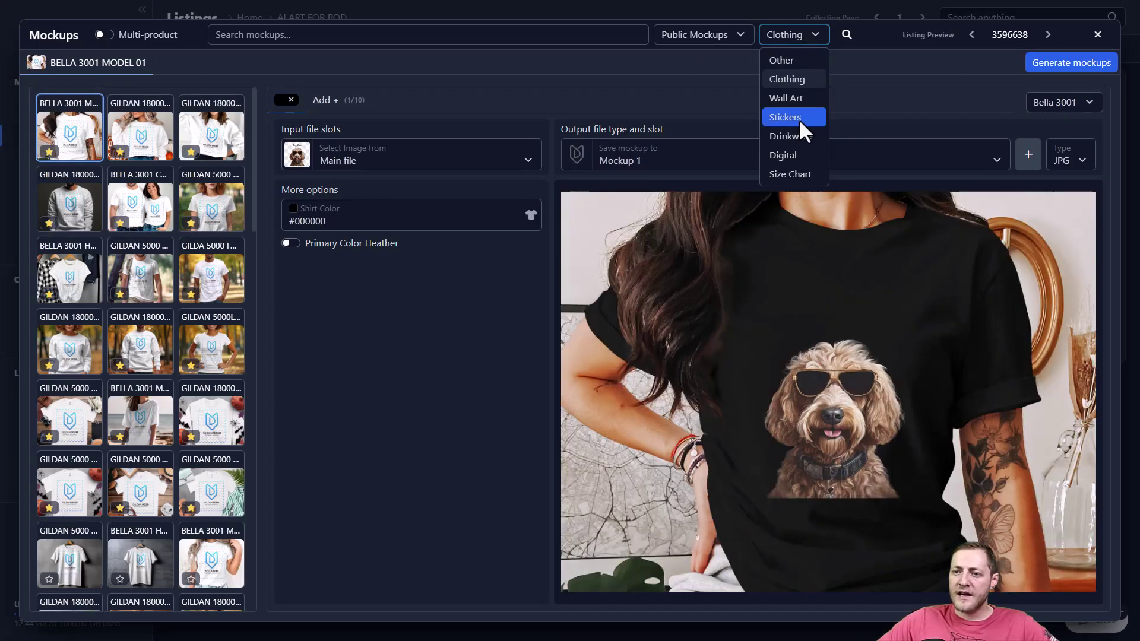
click(799, 118)
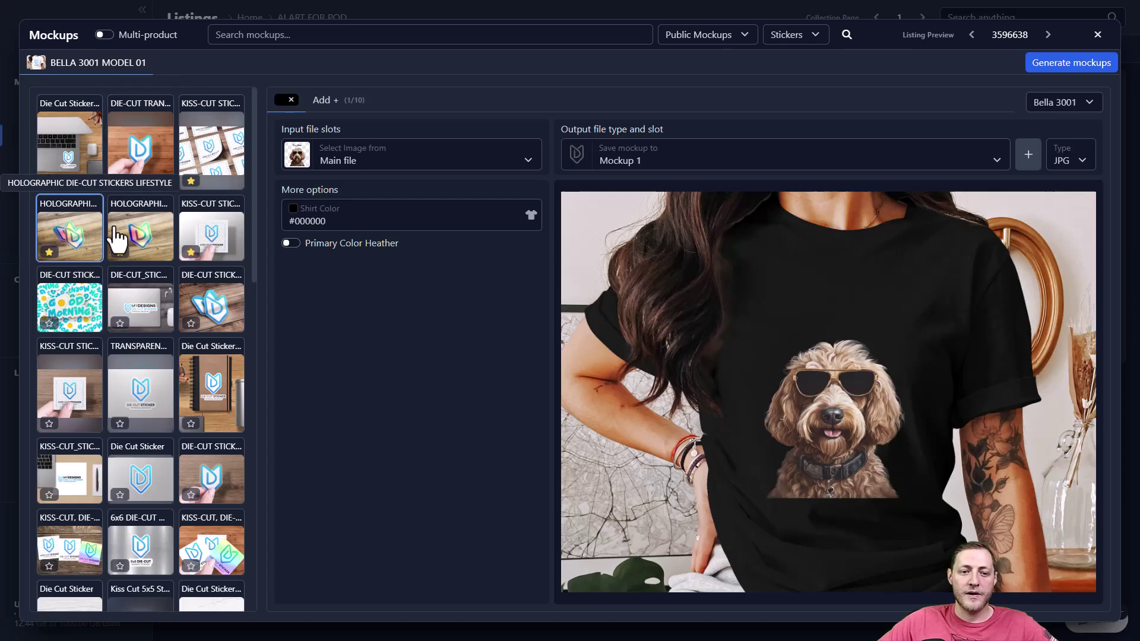
click(105, 35)
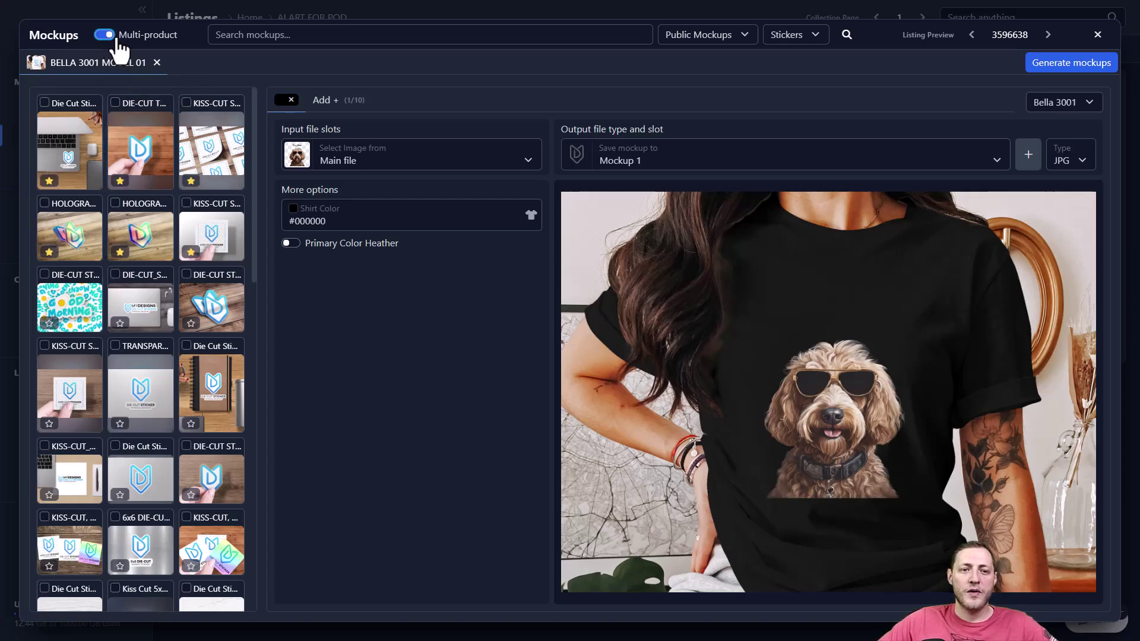
Add four holographic sticker mockups: two lifestyle, stacked stickers, and sticker on laptop
click(48, 206)
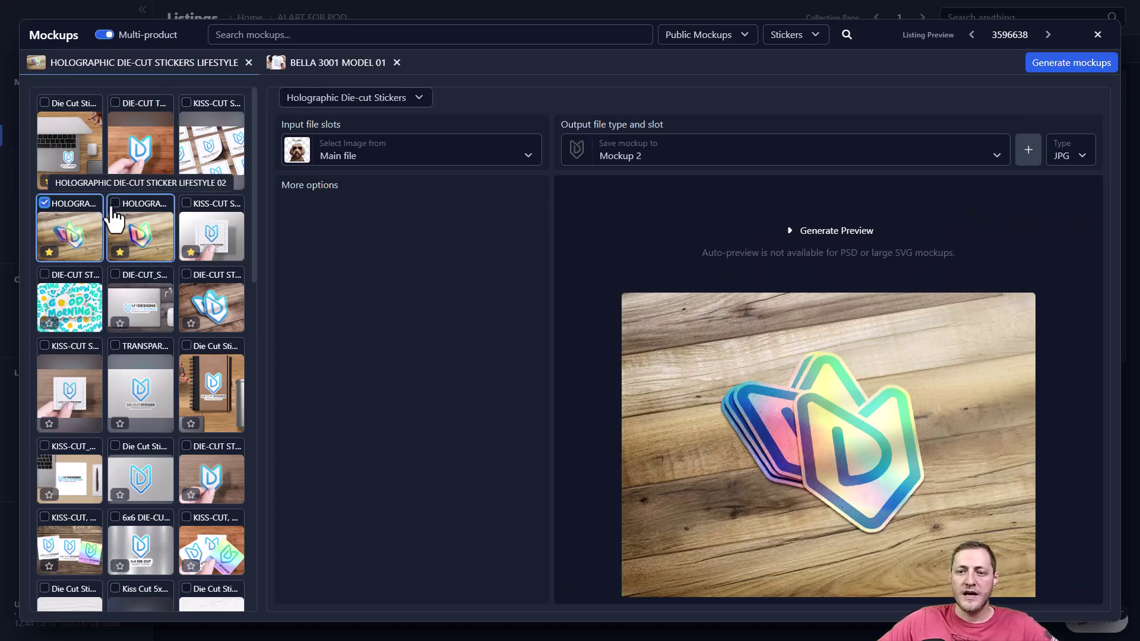
click(119, 217)
scroll(154, 196, down, 2)
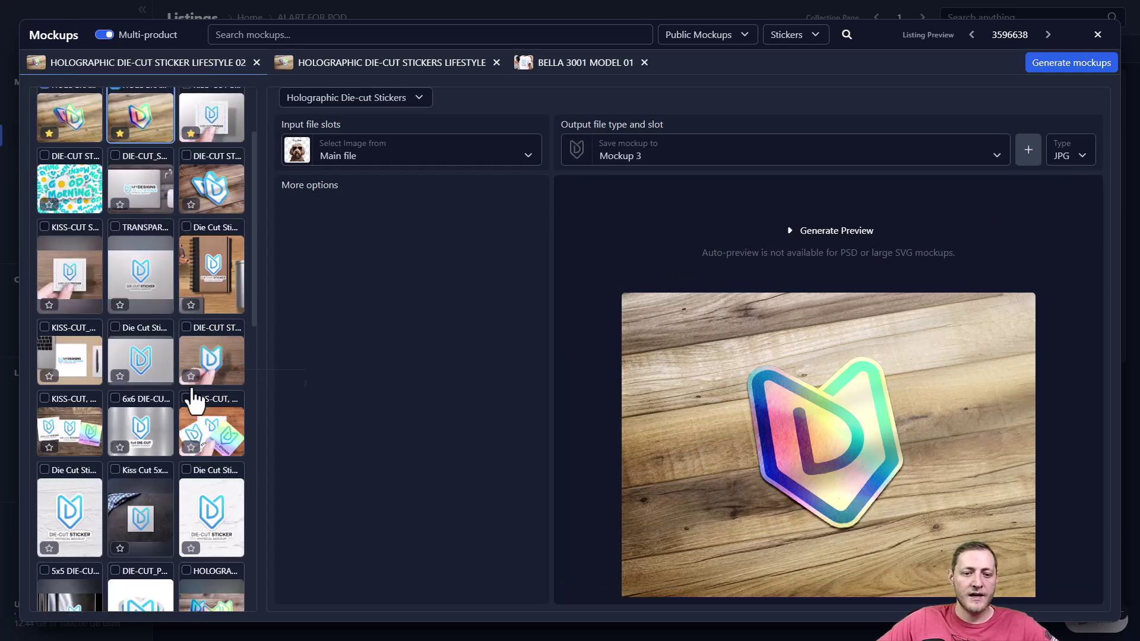
scroll(205, 311, down, 4)
click(224, 348)
scroll(205, 317, down, 3)
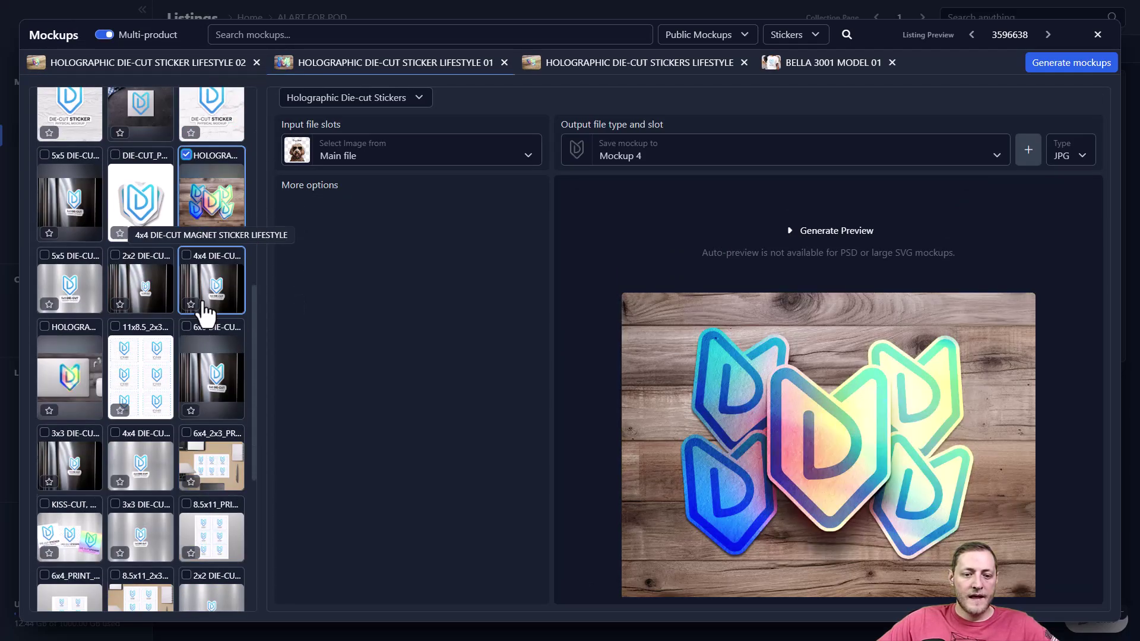
click(74, 374)
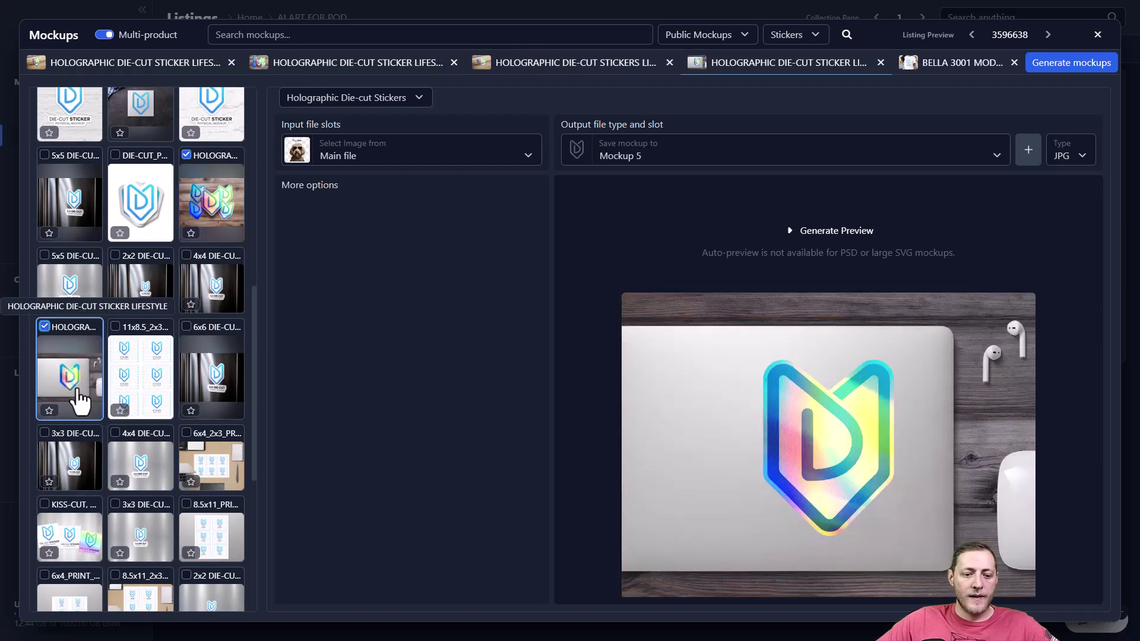
scroll(171, 262, up, 1)
scroll(171, 261, up, 8)
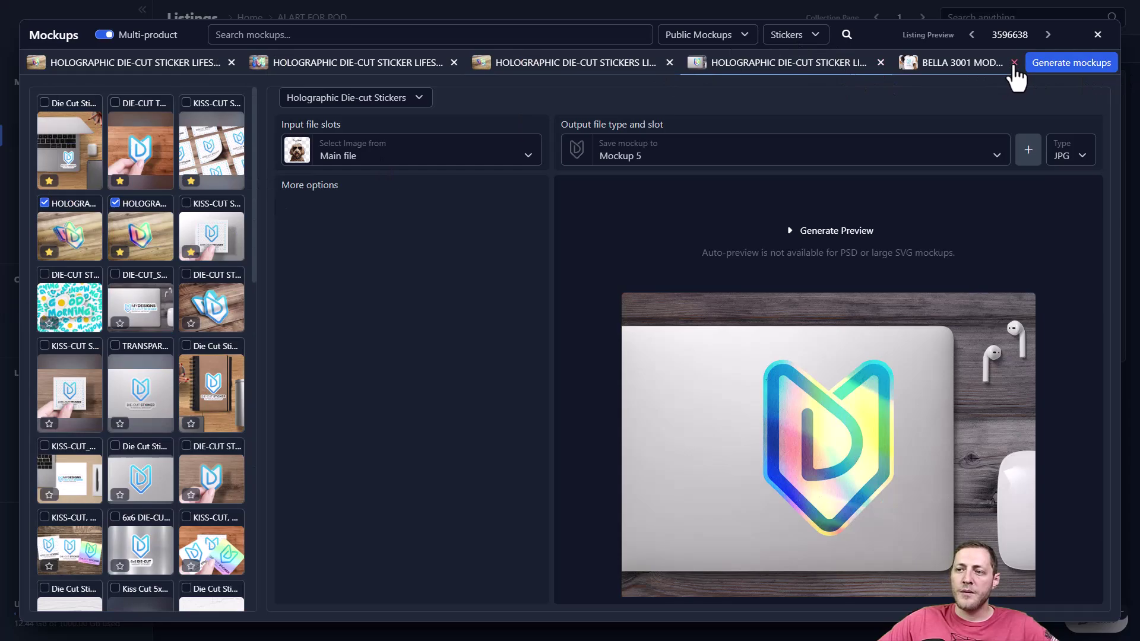
Remove the Bella 3001 t-shirt mockup and preview each chosen sticker mockup
click(1015, 63)
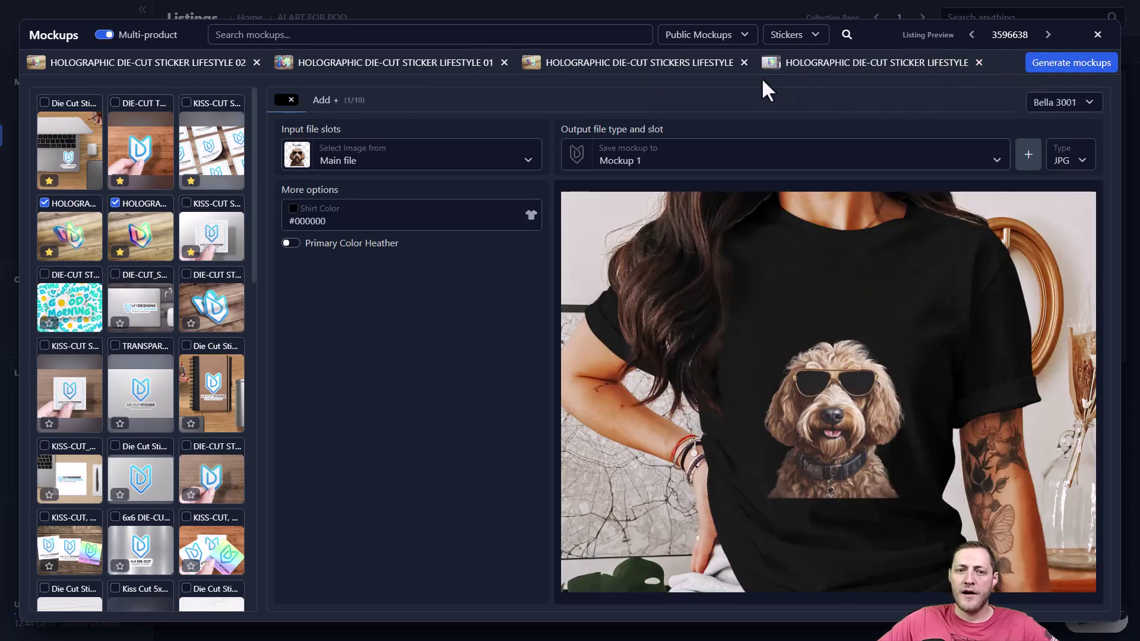
click(181, 66)
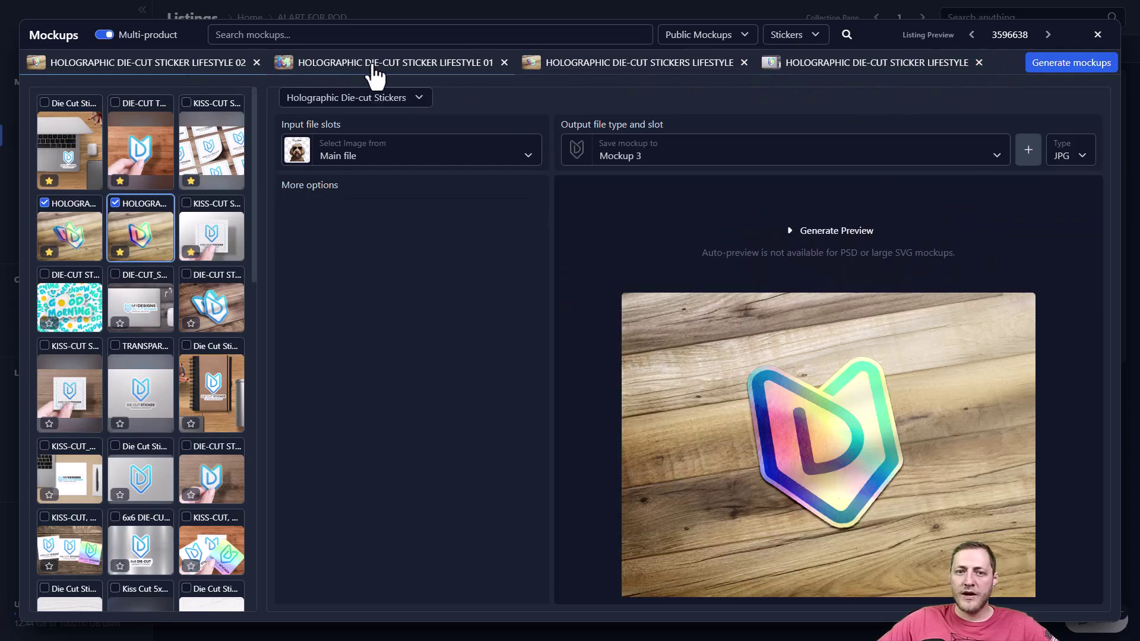
click(374, 66)
click(629, 68)
click(849, 68)
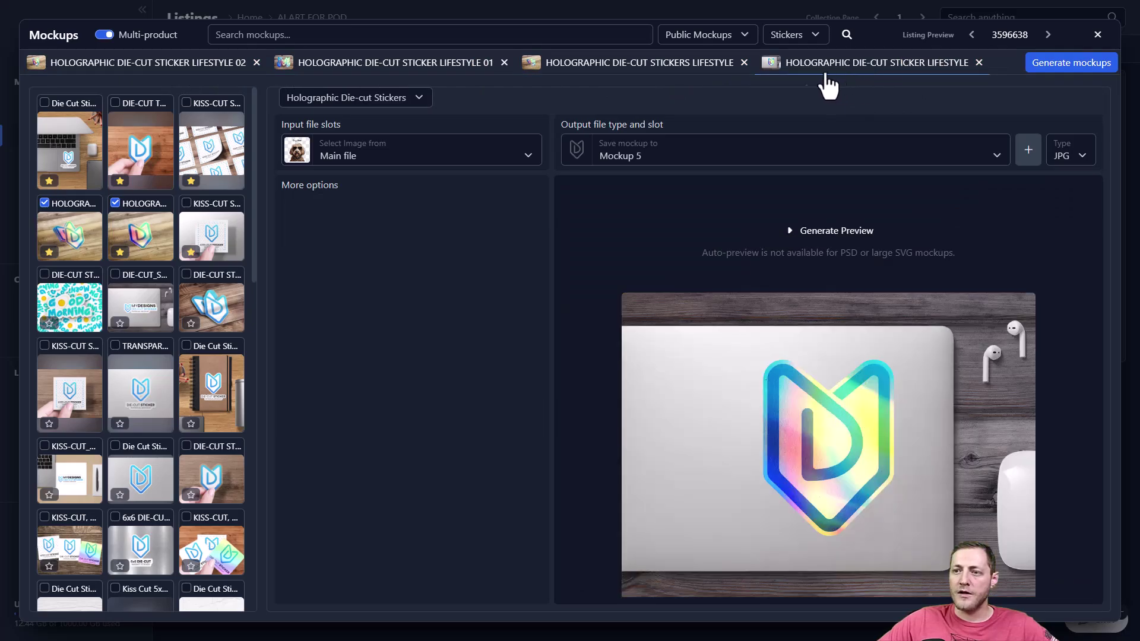
click(157, 67)
Generate the chosen holographic sticker mockups and show the main Dog Mom design on the listing
click(1064, 64)
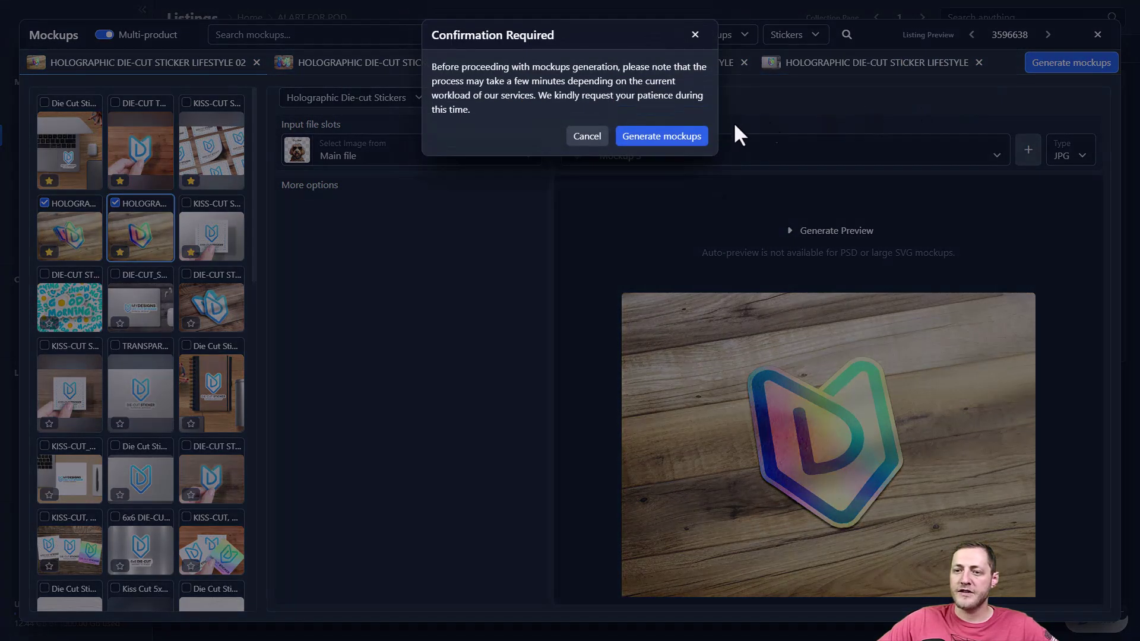
click(655, 140)
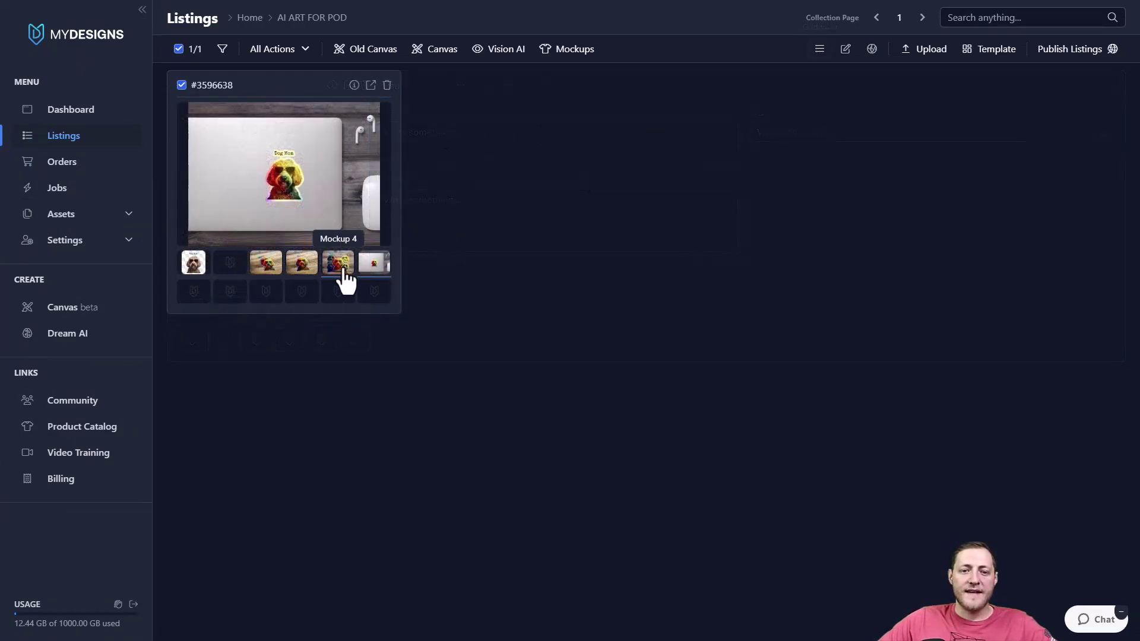
click(193, 263)
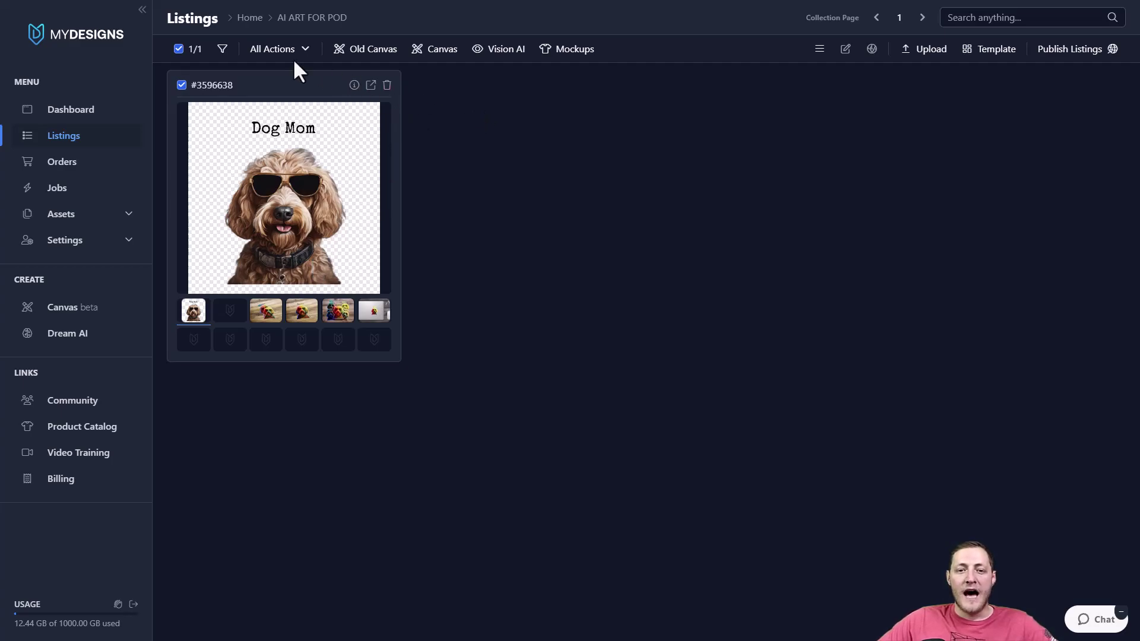
Expand the listing to its details and check the empty Title and Description fields
click(819, 50)
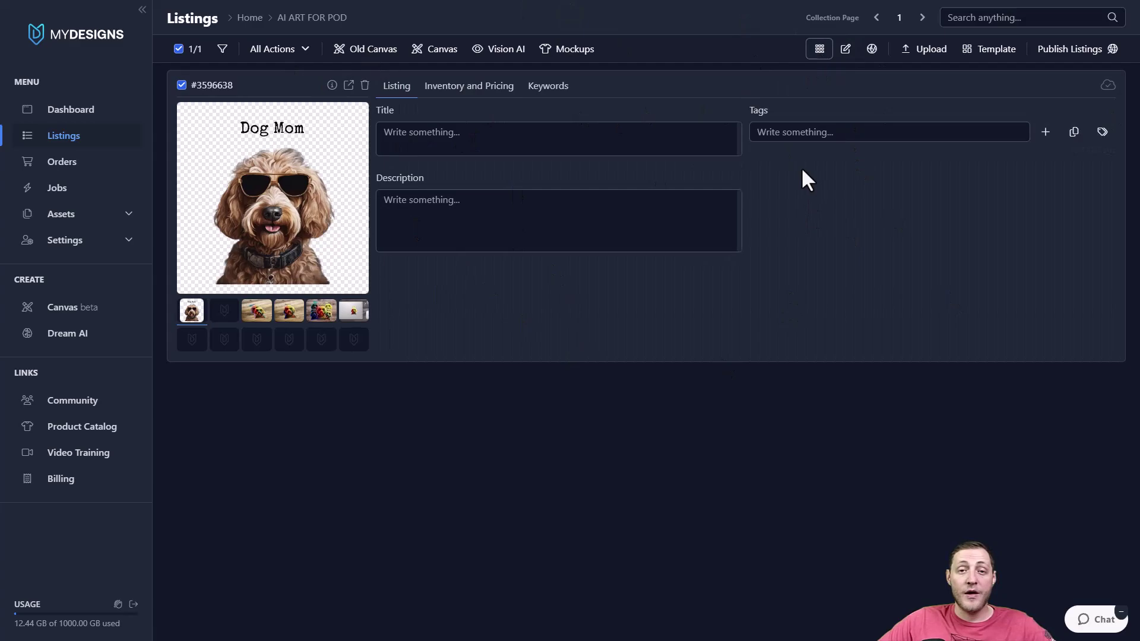
click(651, 144)
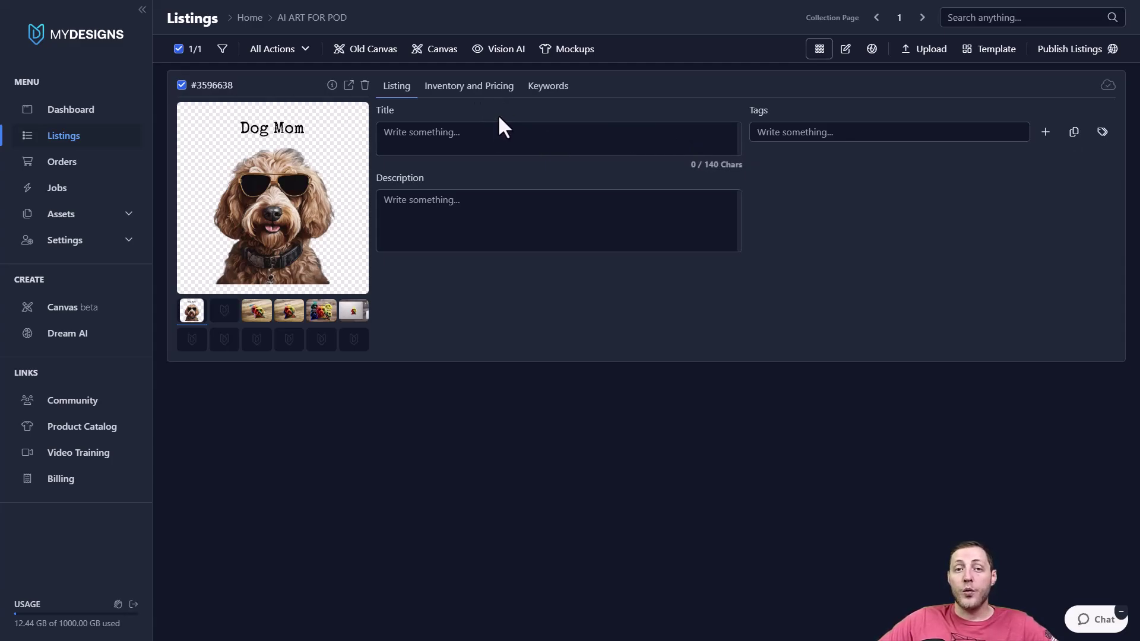
key(Tab)
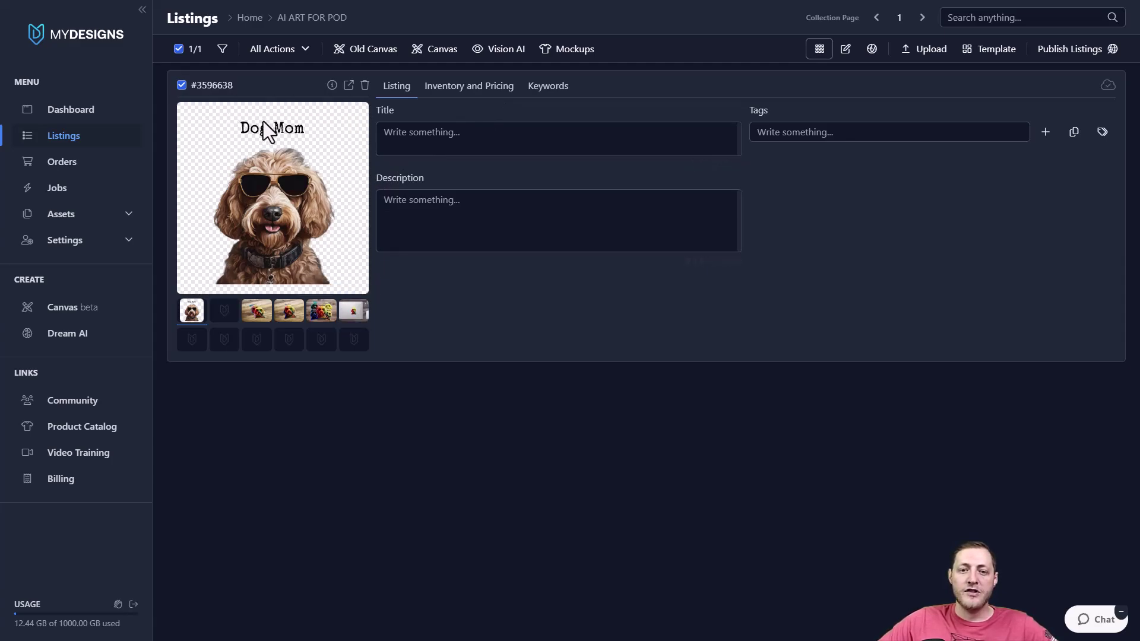
click(425, 143)
click(456, 194)
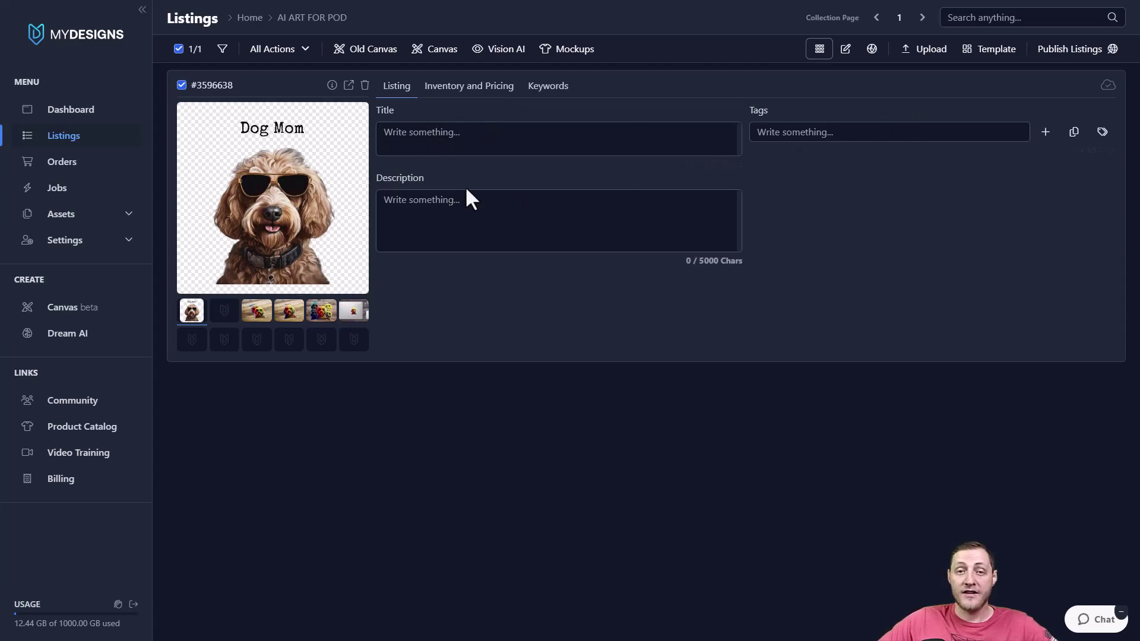
click(397, 132)
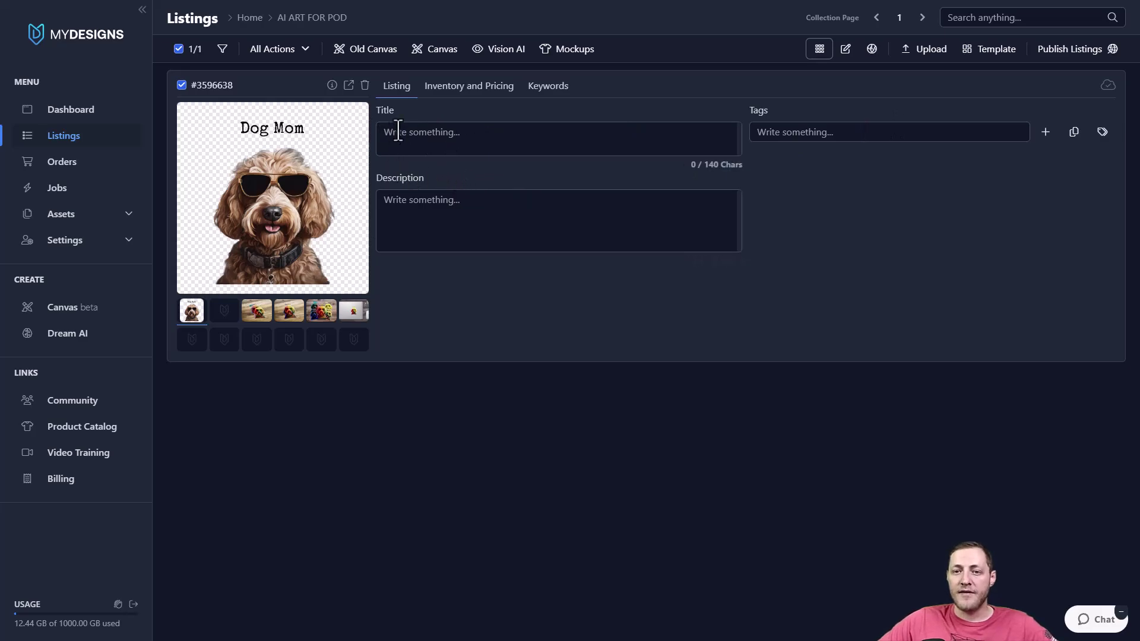
Set Vision AI to read the Main file with product type Sticker
click(500, 49)
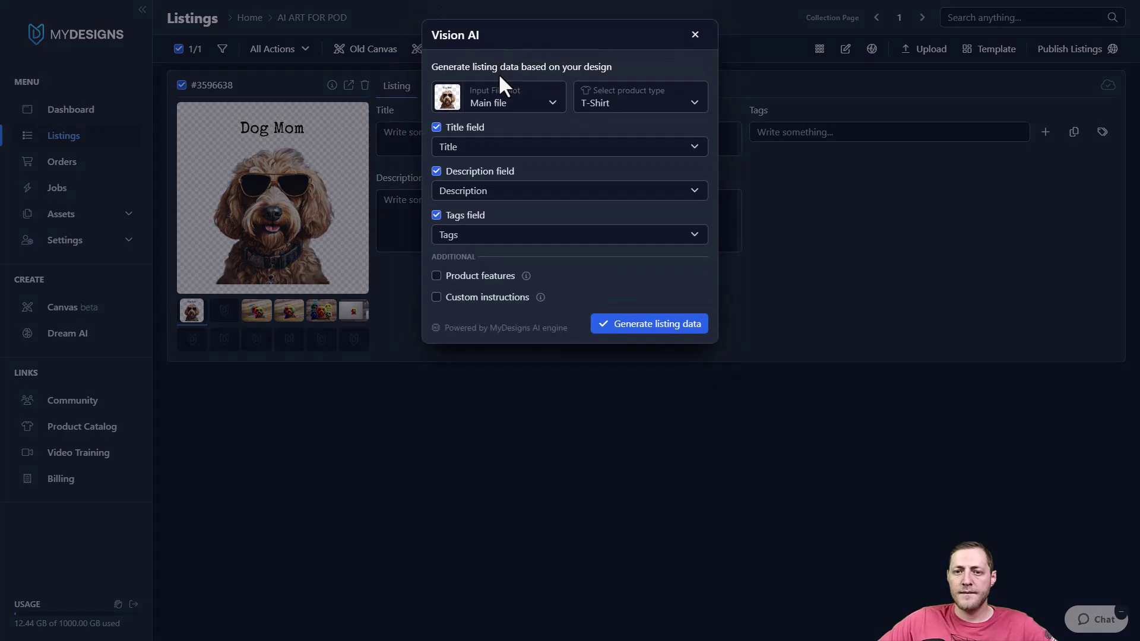
click(523, 100)
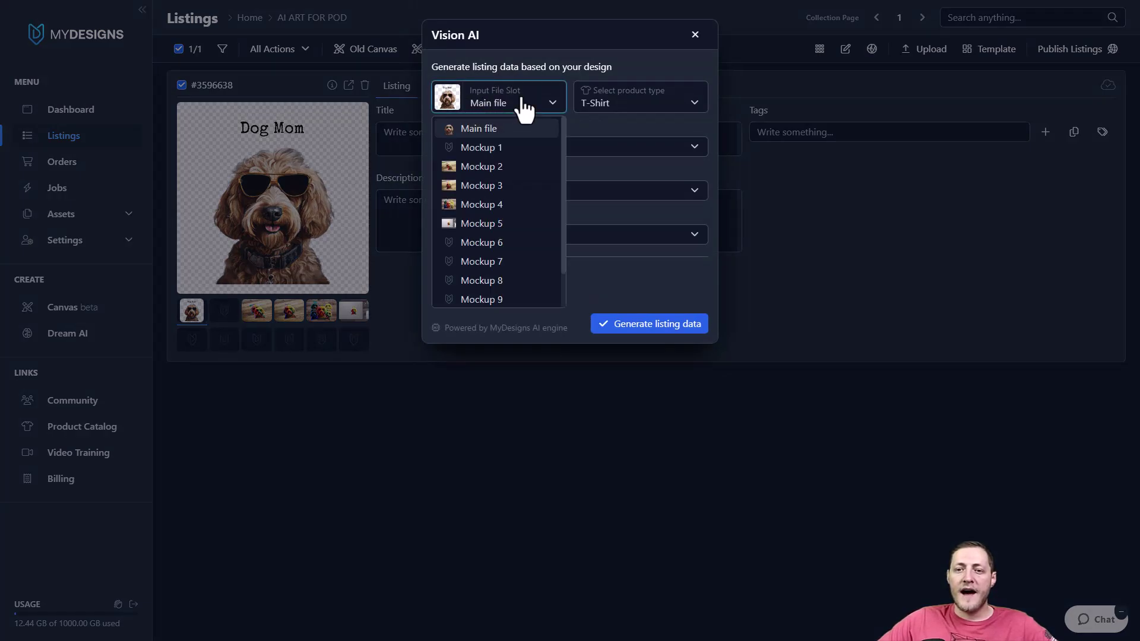
click(482, 133)
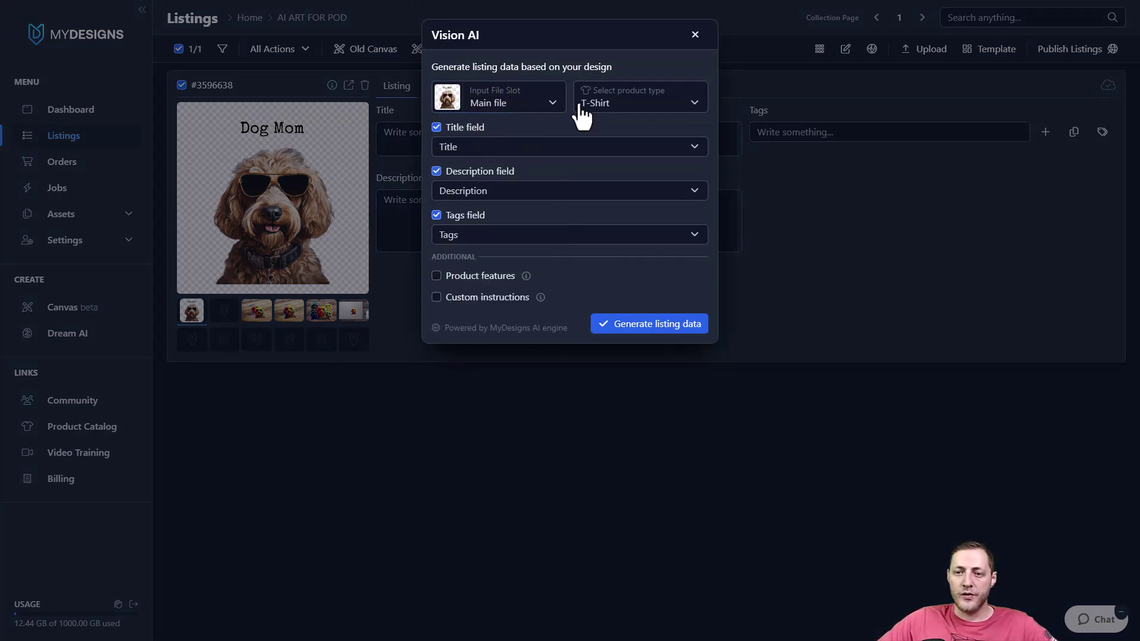
click(650, 106)
scroll(633, 196, down, 4)
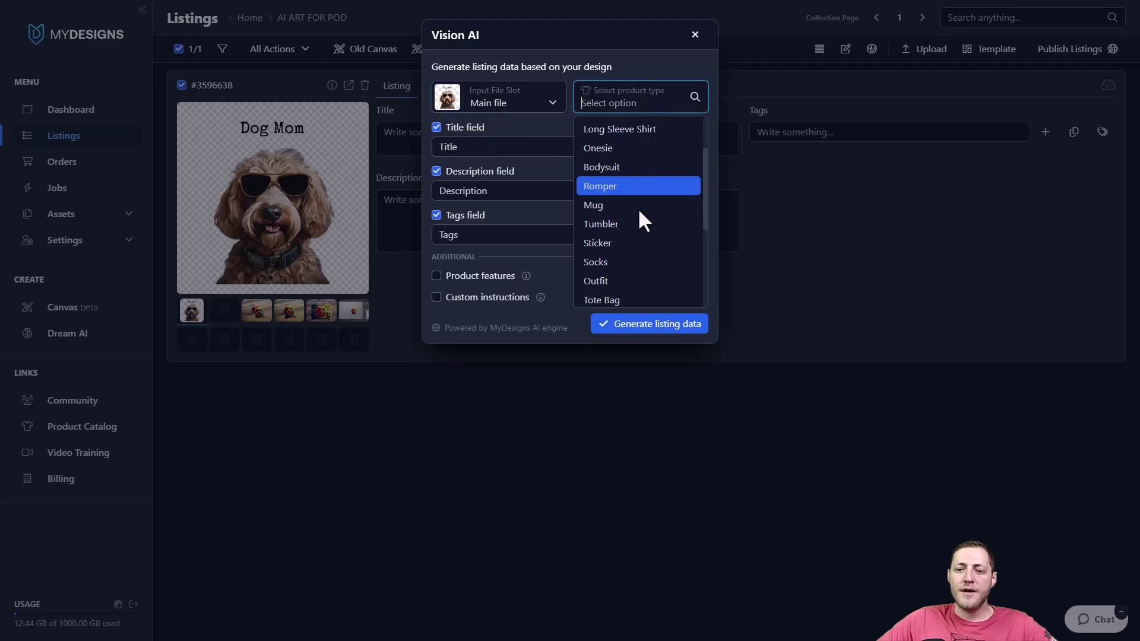
scroll(634, 196, up, 3)
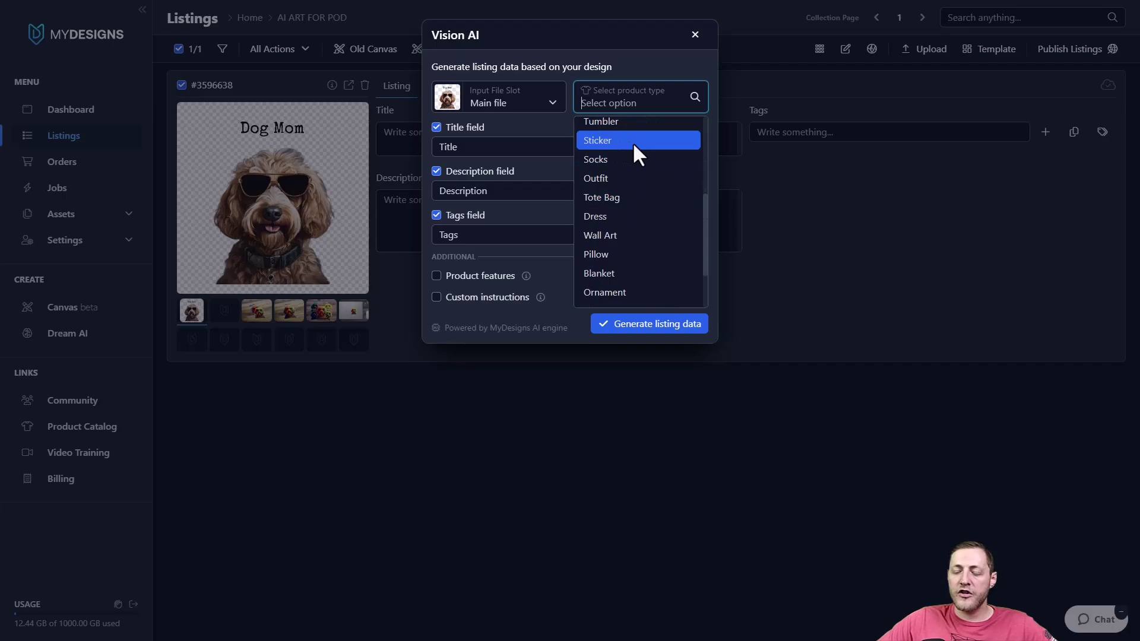
click(633, 141)
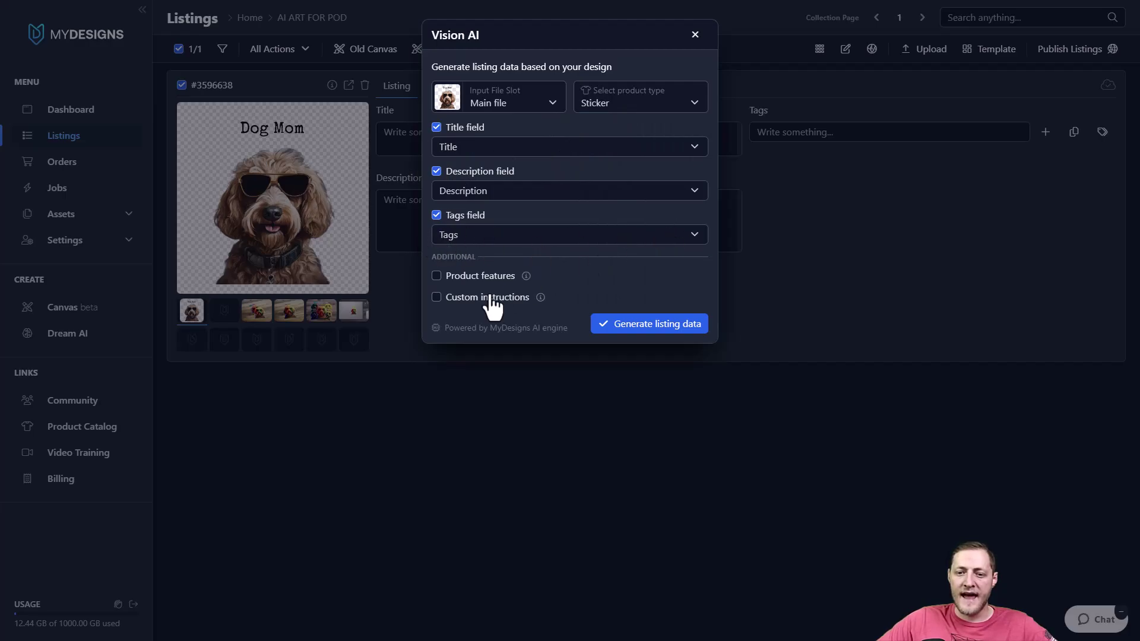
Add Holographic Die-cut Stickers as the product feature and request the listing data
click(436, 276)
click(570, 297)
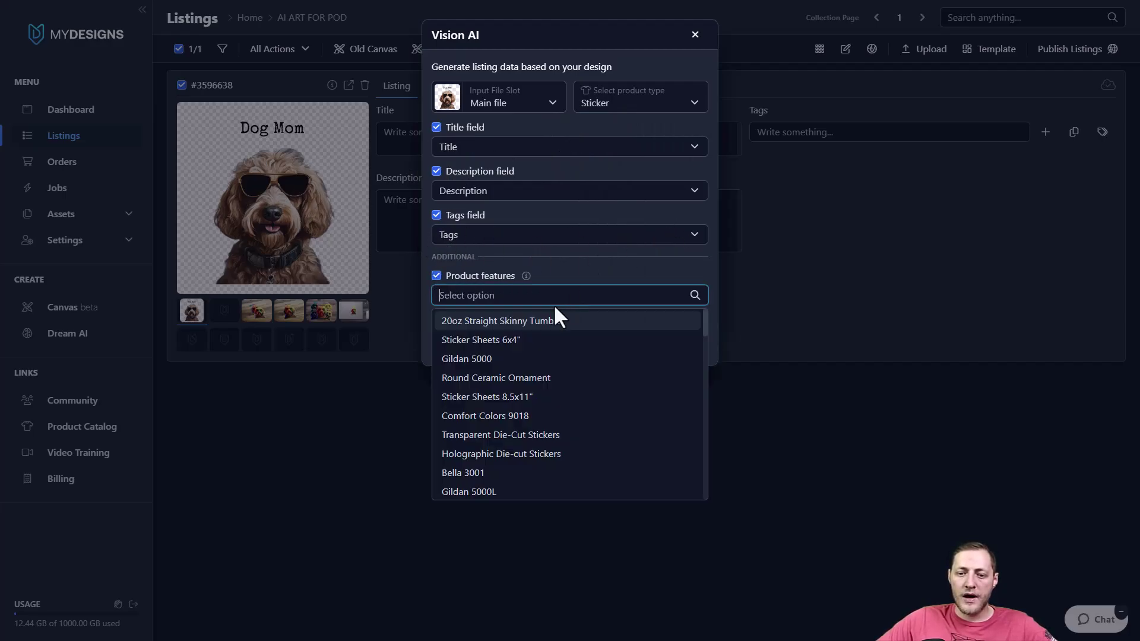
scroll(510, 338, down, 5)
scroll(515, 381, up, 2)
scroll(519, 409, down, 5)
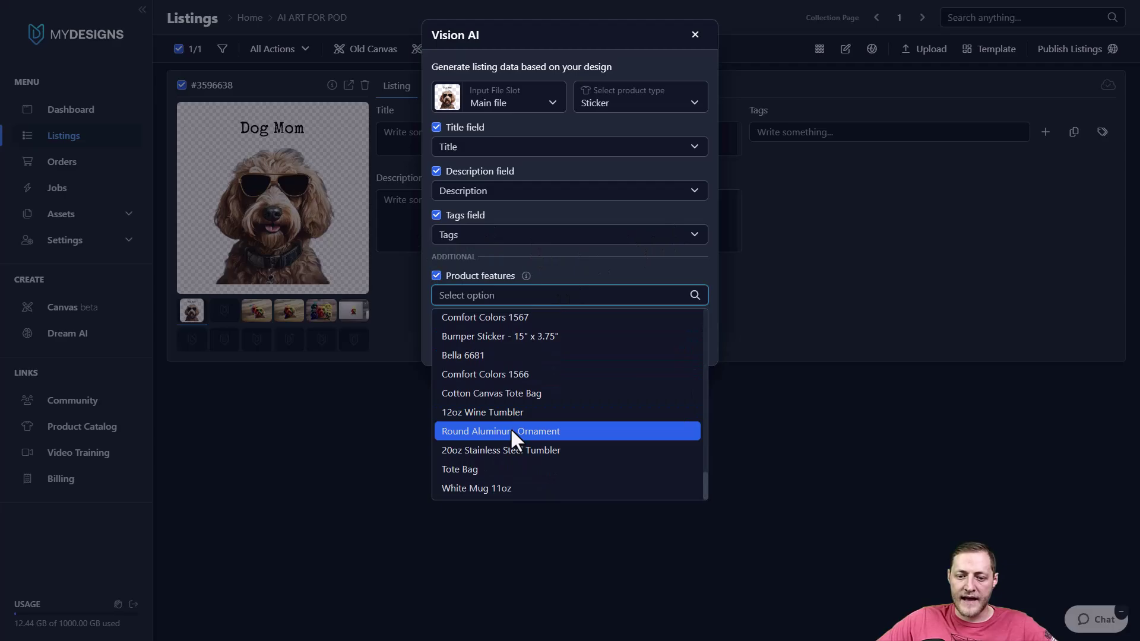
scroll(511, 436, up, 2)
click(511, 451)
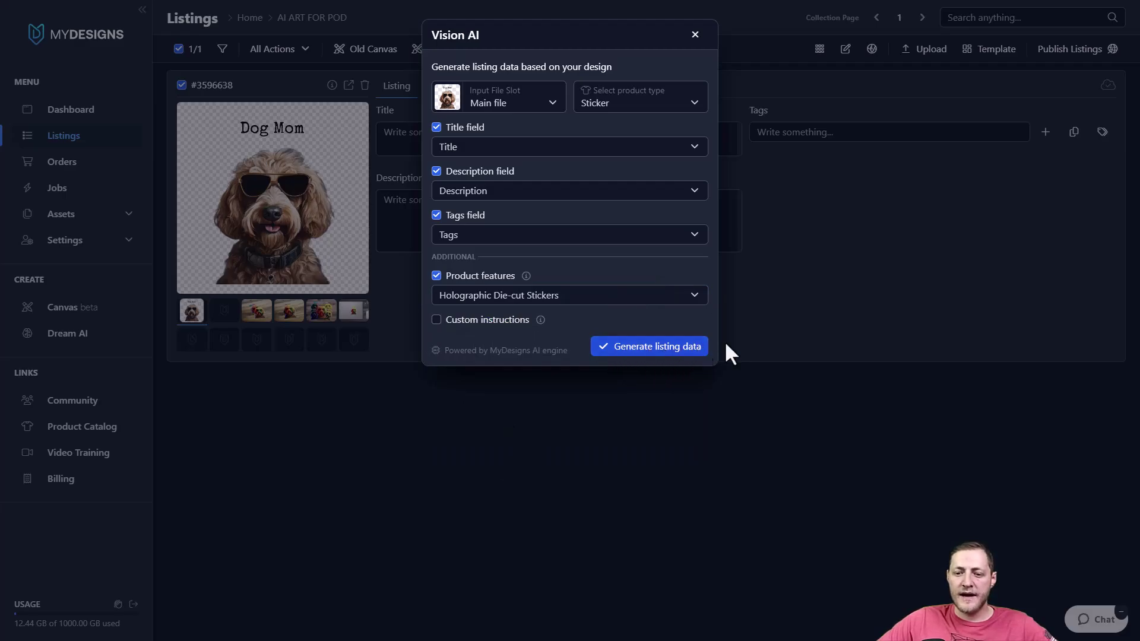
click(658, 349)
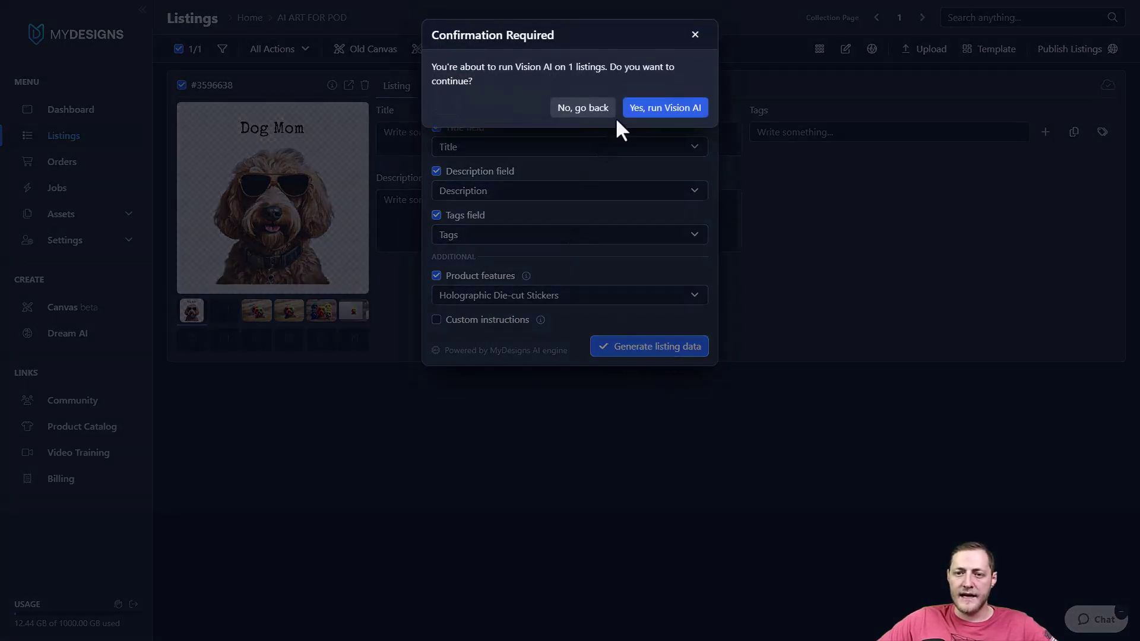
Run Vision AI and review the generated Dog Mom Labradoodle title, 397-character description and 13 tags
click(663, 111)
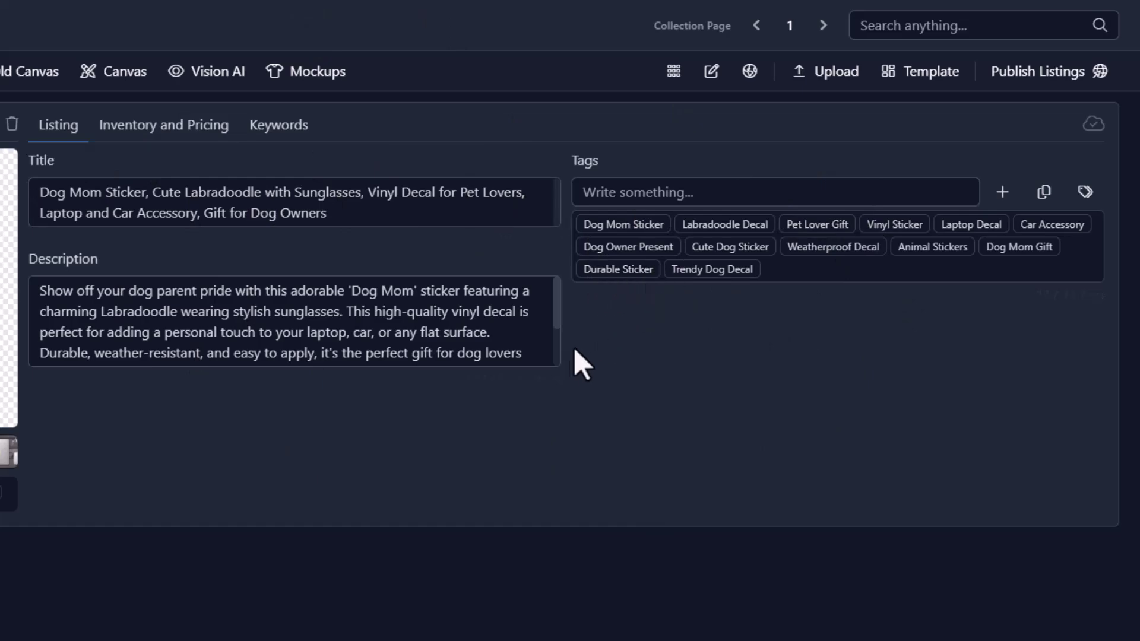
scroll(558, 336, down, 2)
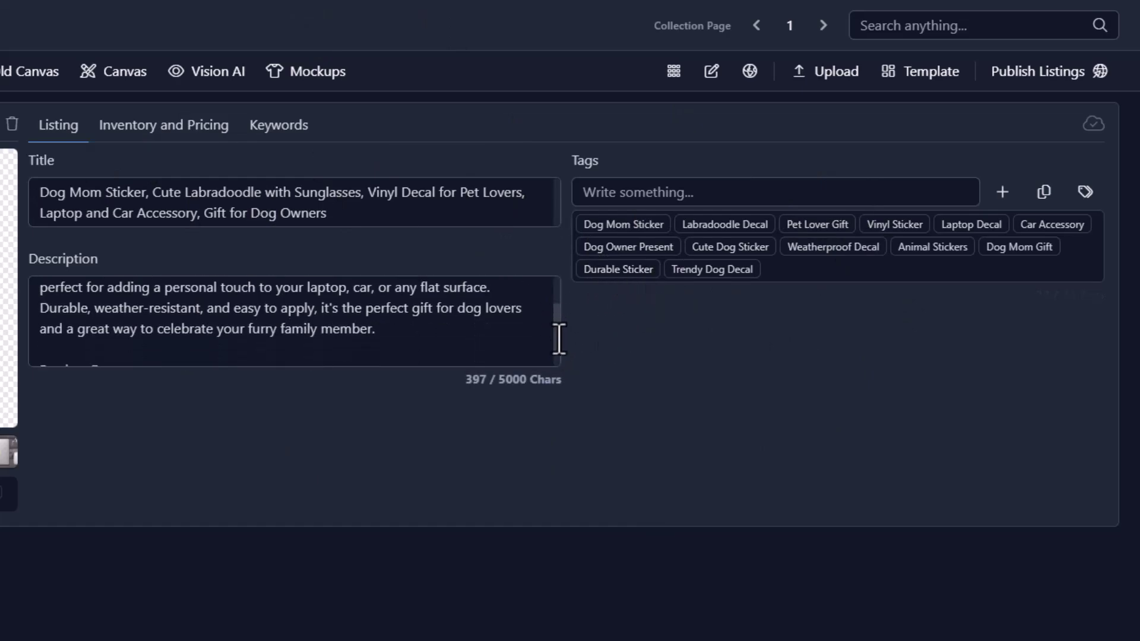
scroll(557, 345, up, 3)
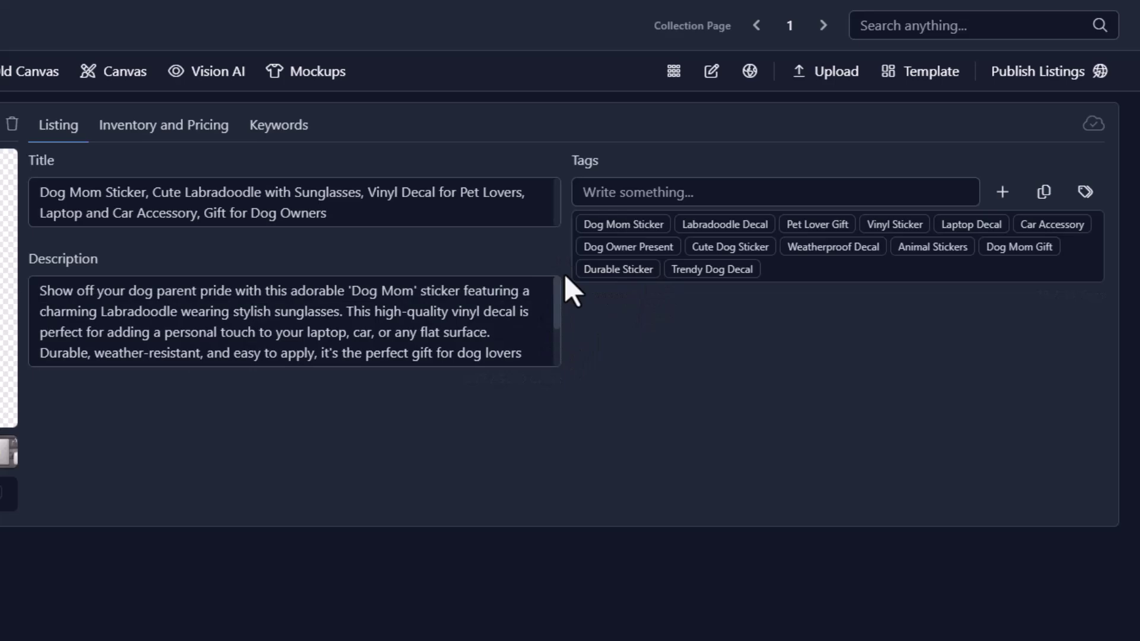